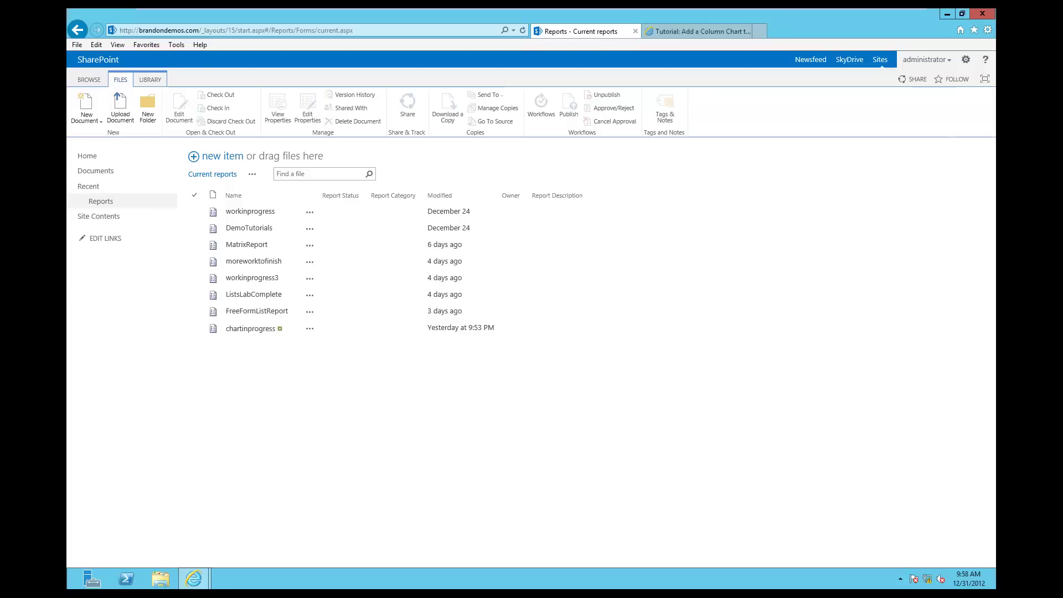
- Create and launch a new Report Builder report from the Reports library, then show the column chart tutorial
left_click(263, 244)
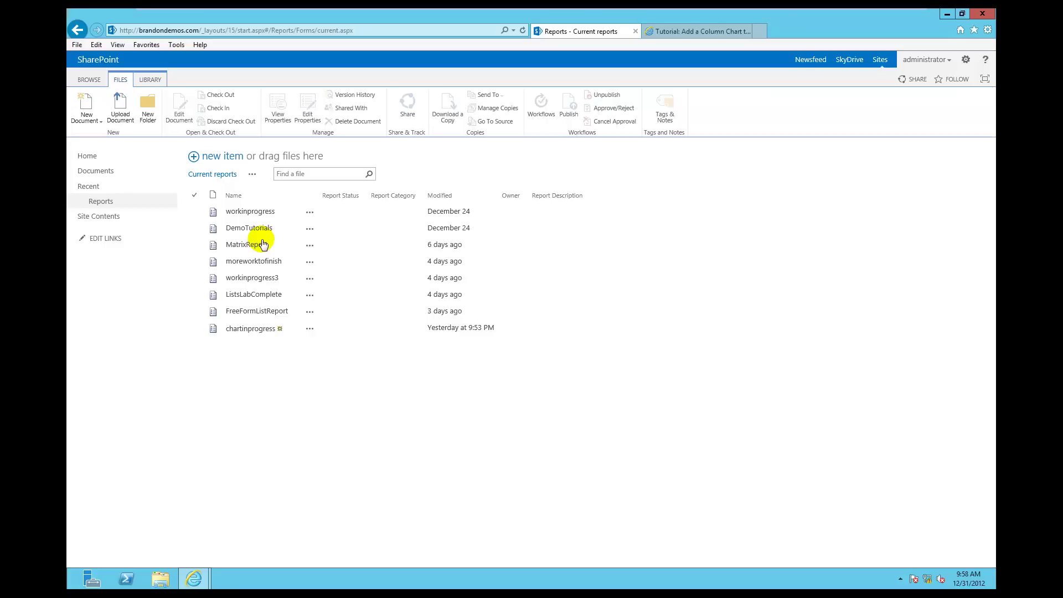
left_click(101, 122)
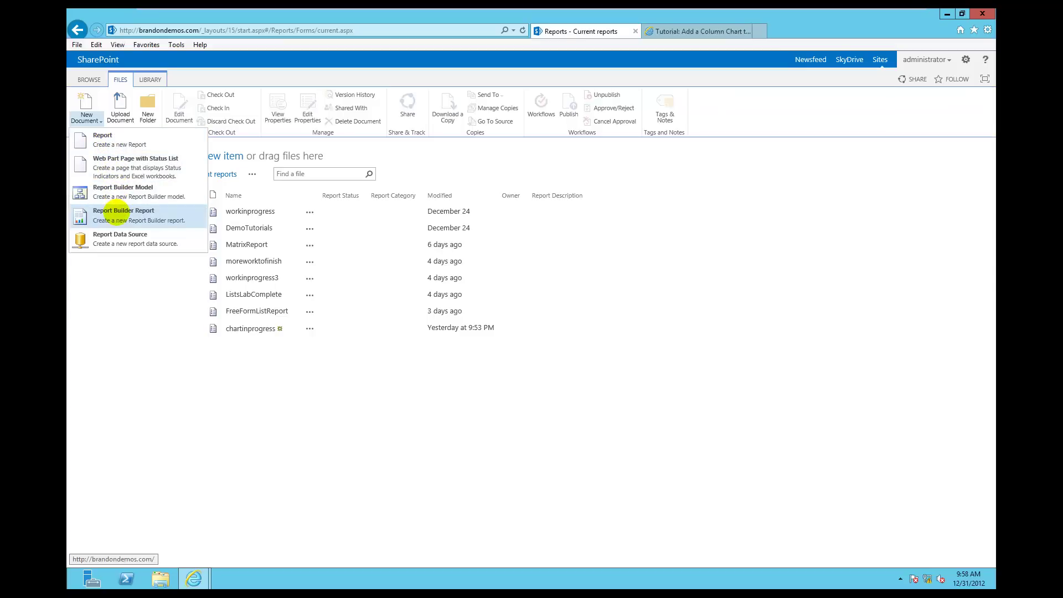
left_click(117, 214)
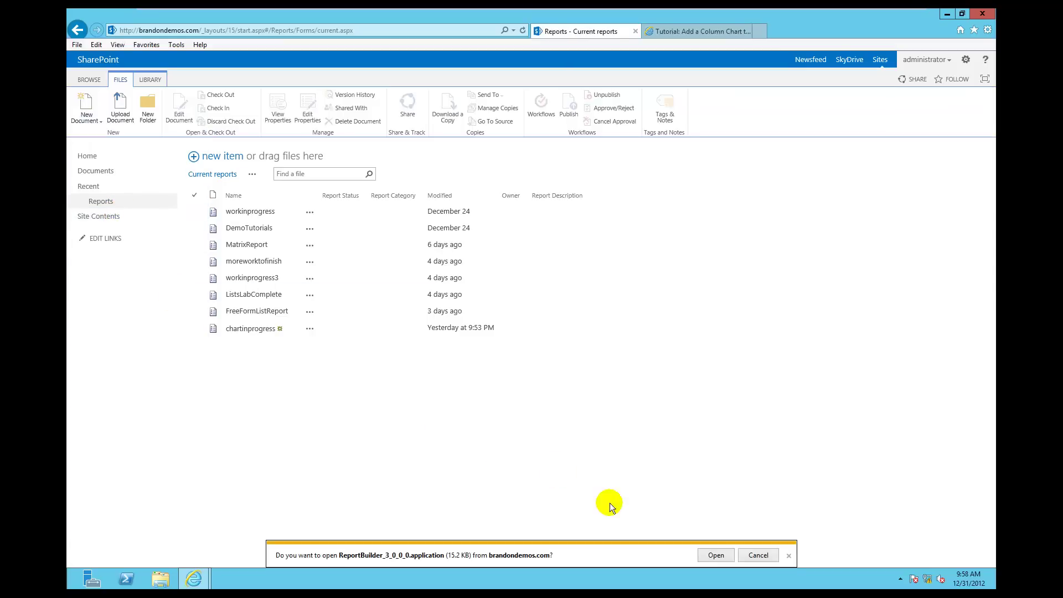
left_click(716, 555)
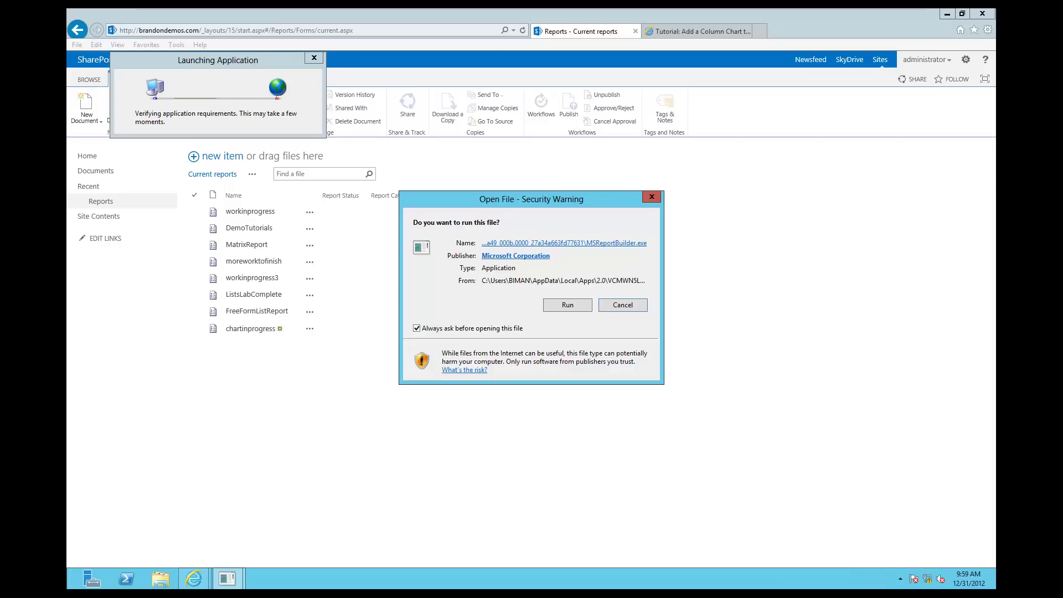
left_click(557, 307)
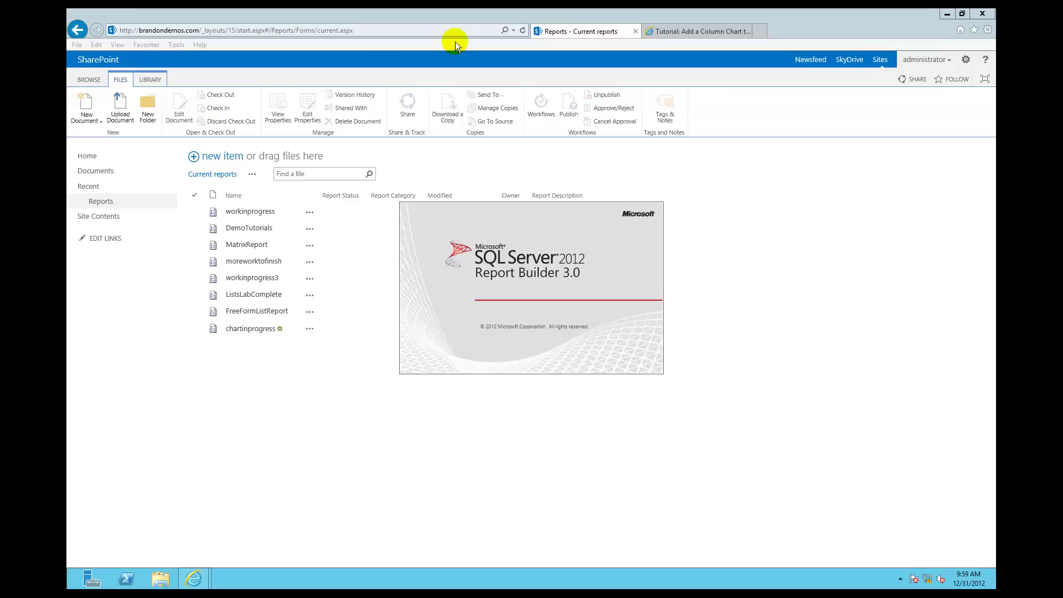
left_click(696, 35)
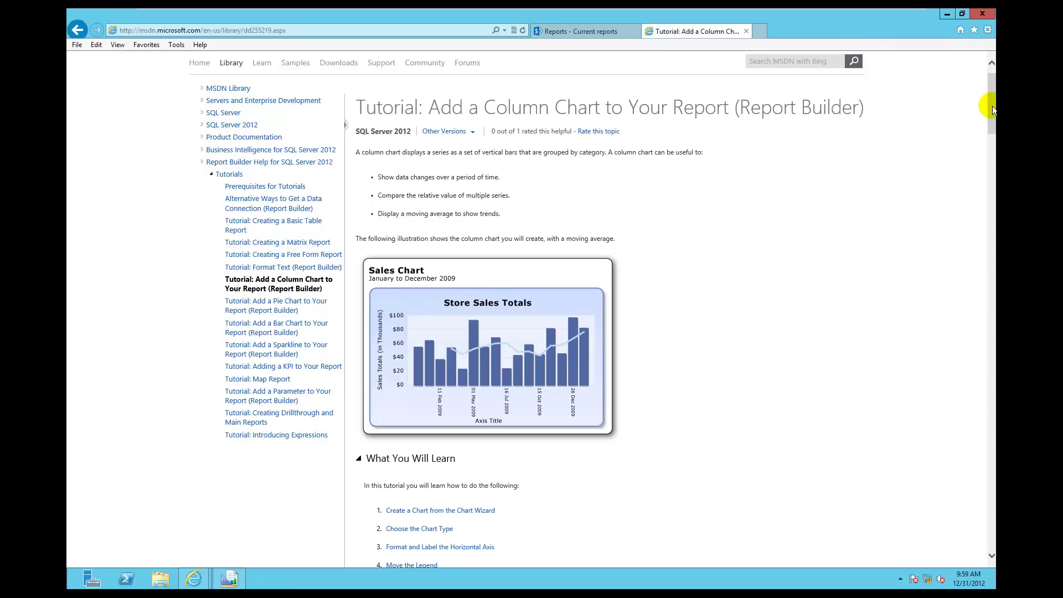
- Scroll through the column chart tutorial's steps, then go back to the SharePoint Reports library
left_click_drag(992, 110, 970, 130)
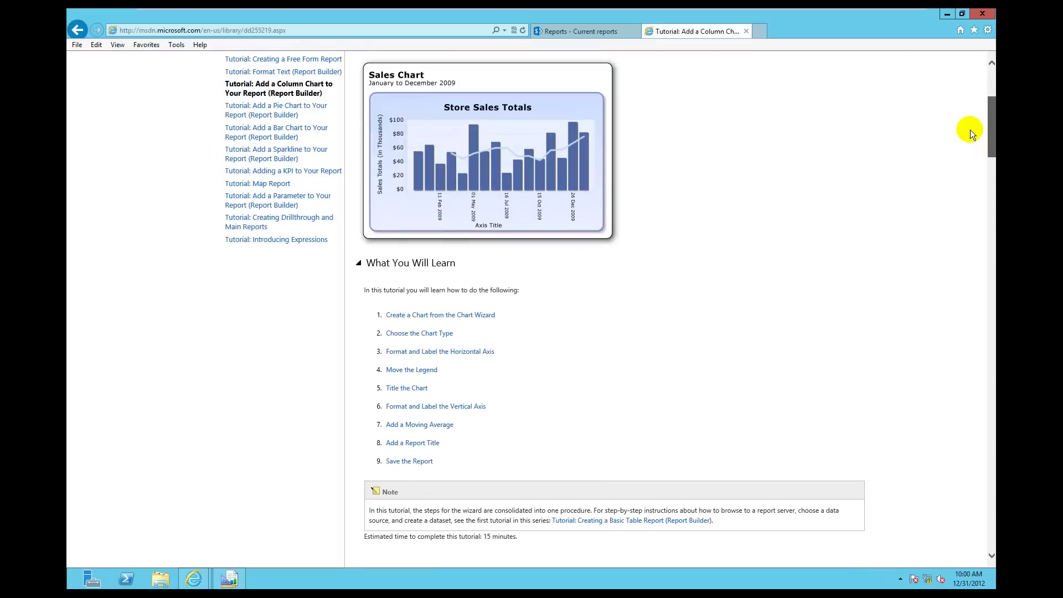
left_click_drag(969, 129, 968, 95)
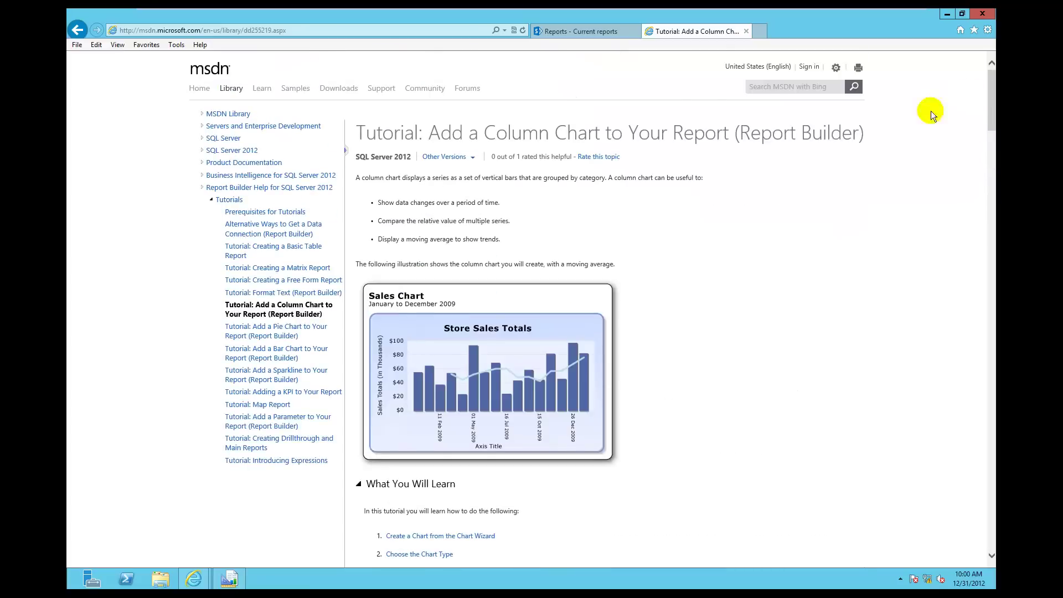
left_click(566, 29)
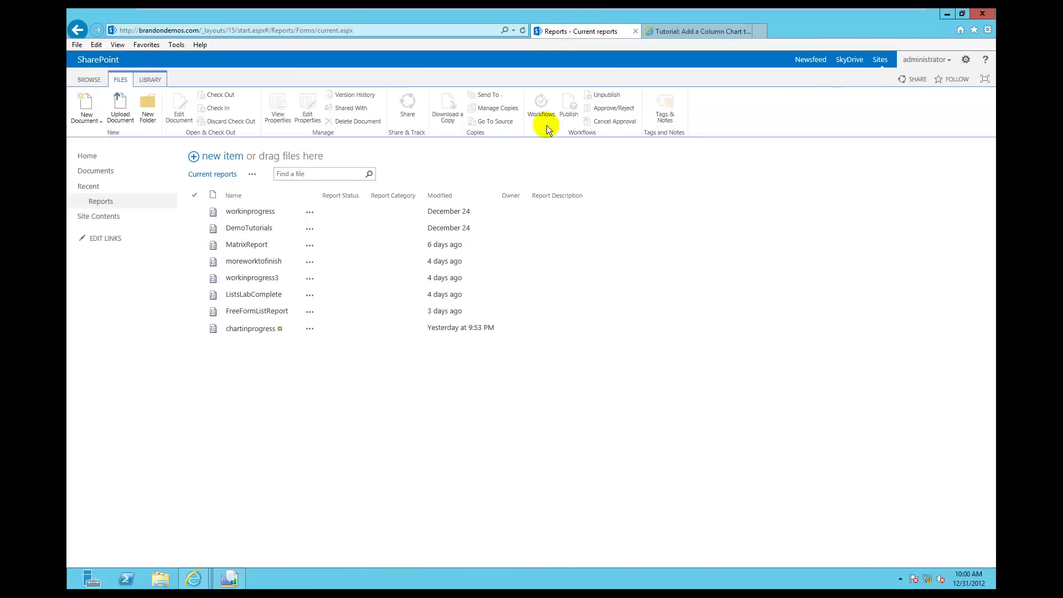
mouse_move(228, 586)
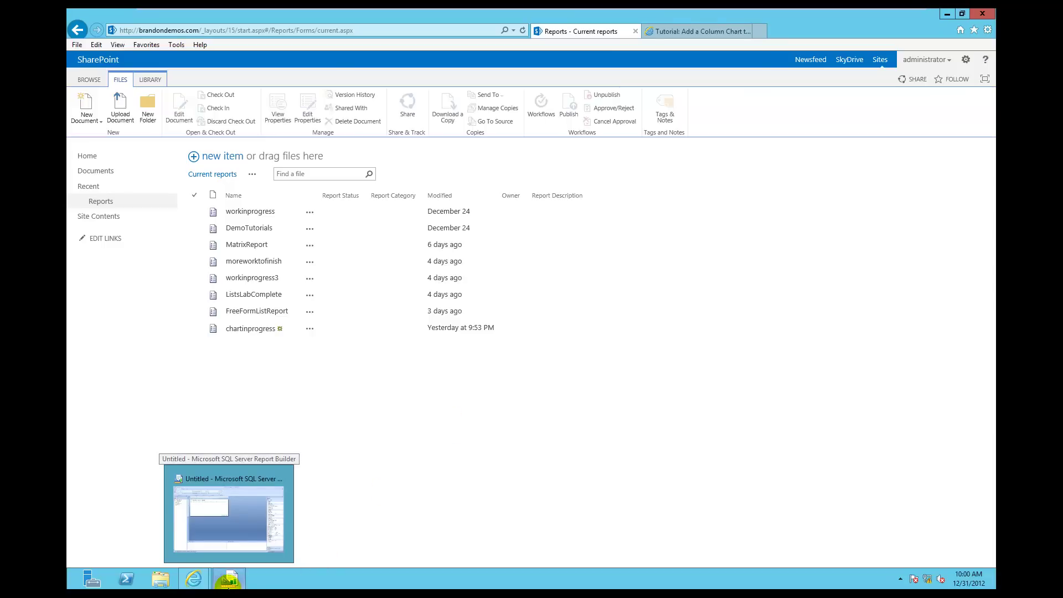
- Start the Chart Wizard from Getting Started and continue with Create a dataset
left_click(241, 540)
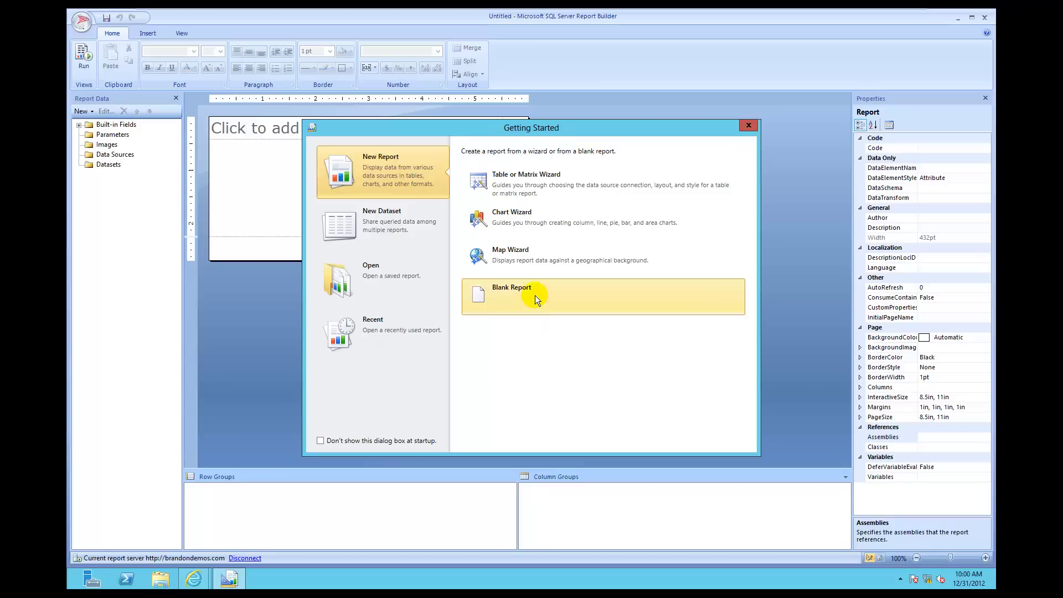
left_click(516, 224)
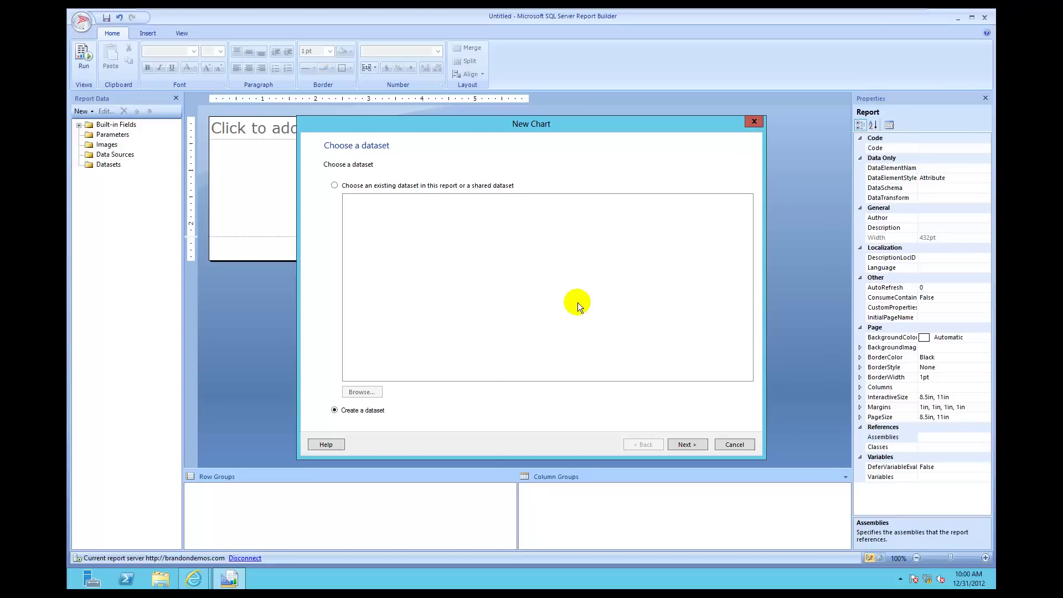
left_click(687, 445)
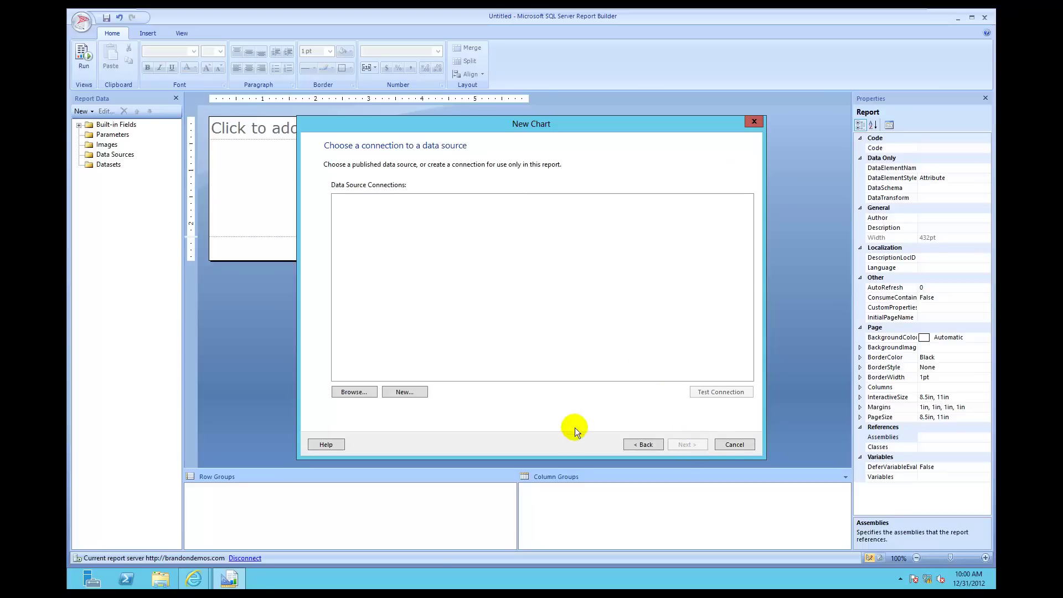
- Add a new data source named AdventureWorksDS
left_click(405, 392)
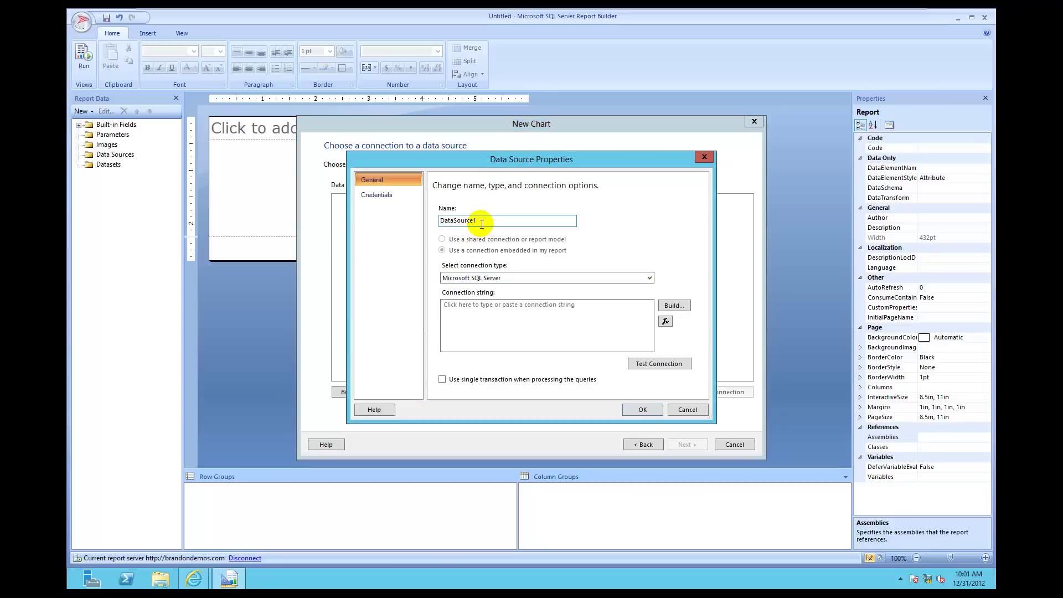
key("BackSpace")
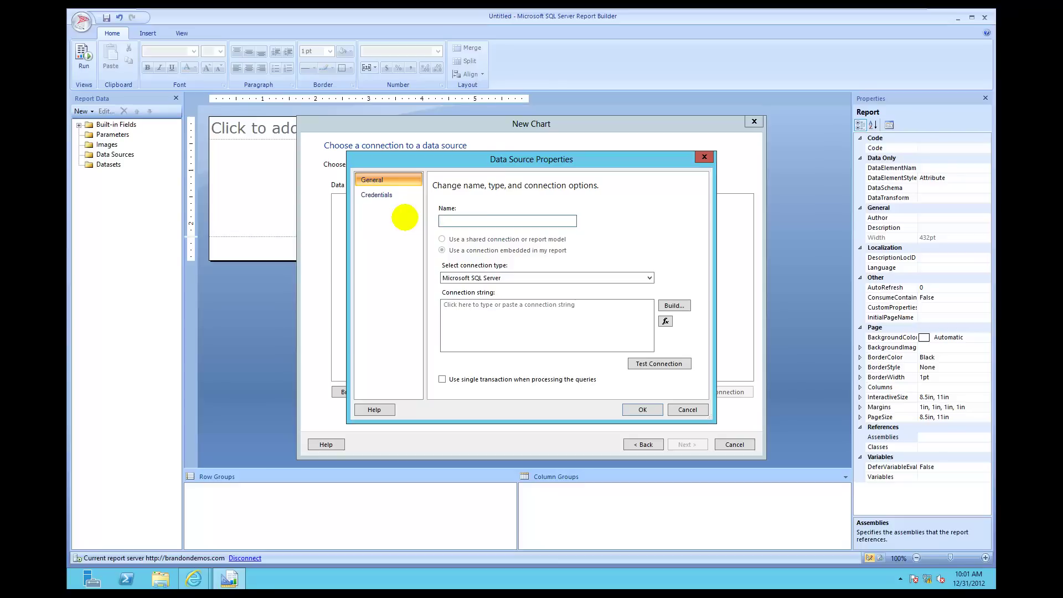
type("AdventureWork")
type("sDat")
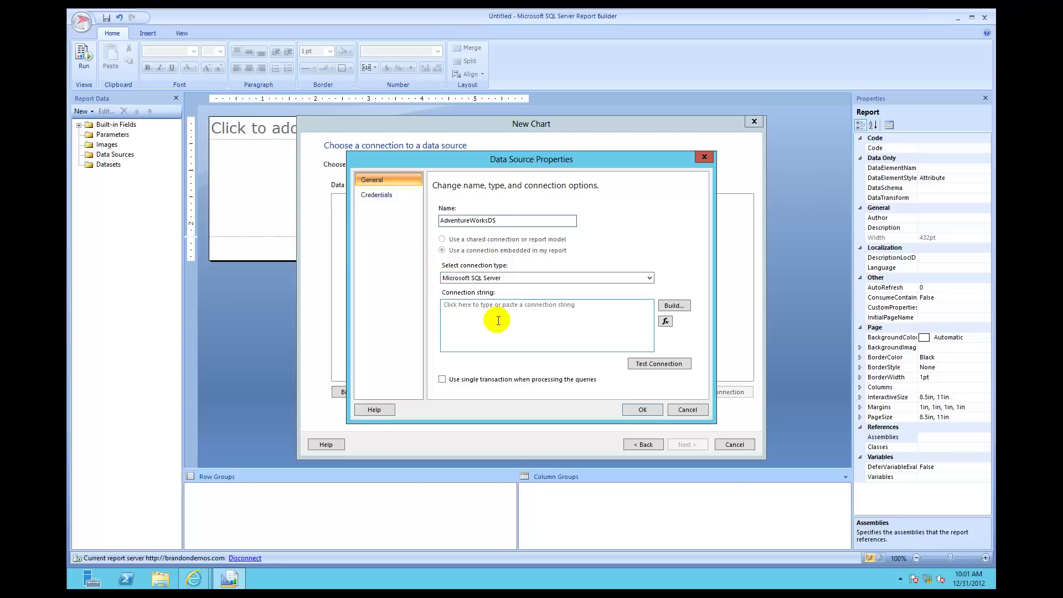
- Point its connection at the AdventureWorks2012 database on server localhost
left_click(672, 307)
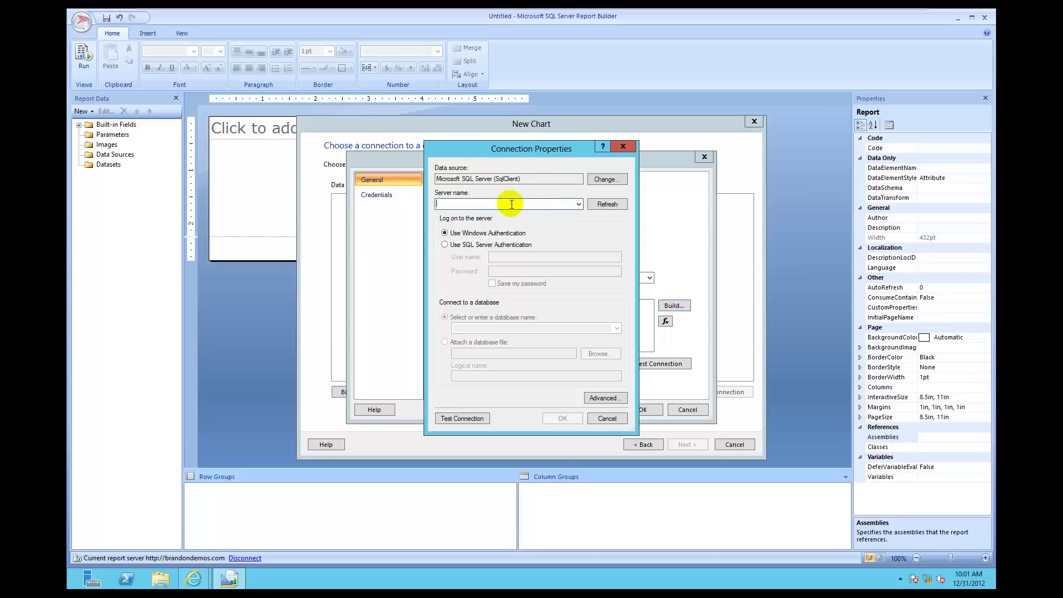
type("localhos")
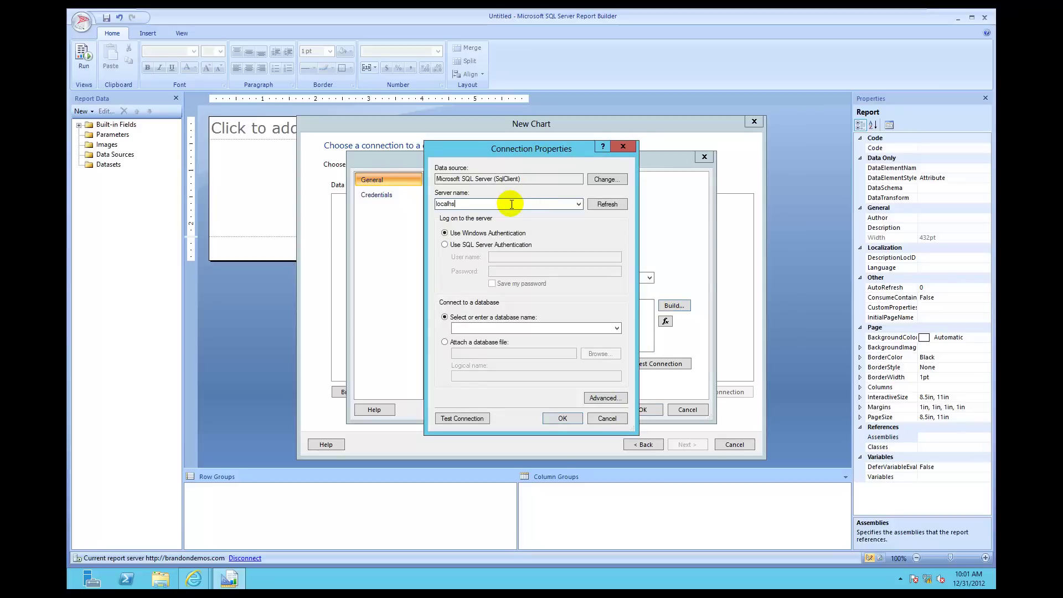
key("BackSpace")
type("ost")
left_click(617, 328)
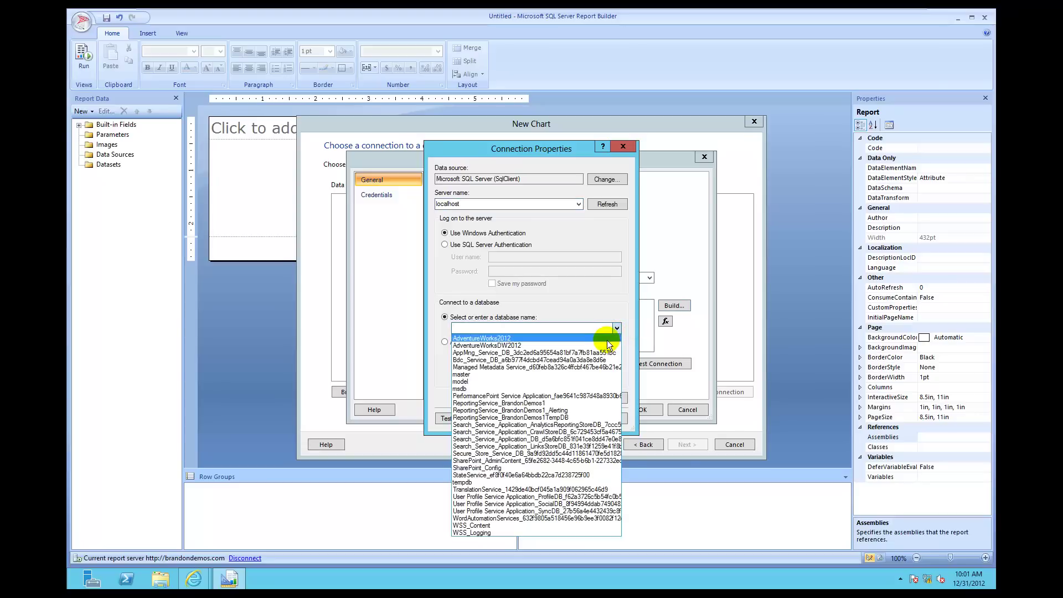
left_click(607, 339)
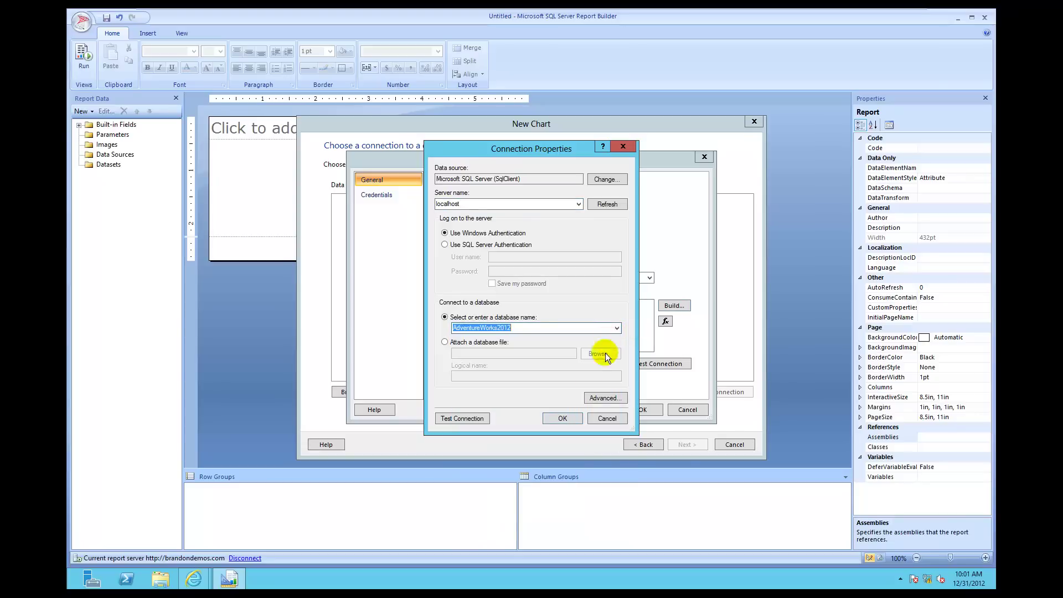
left_click(575, 419)
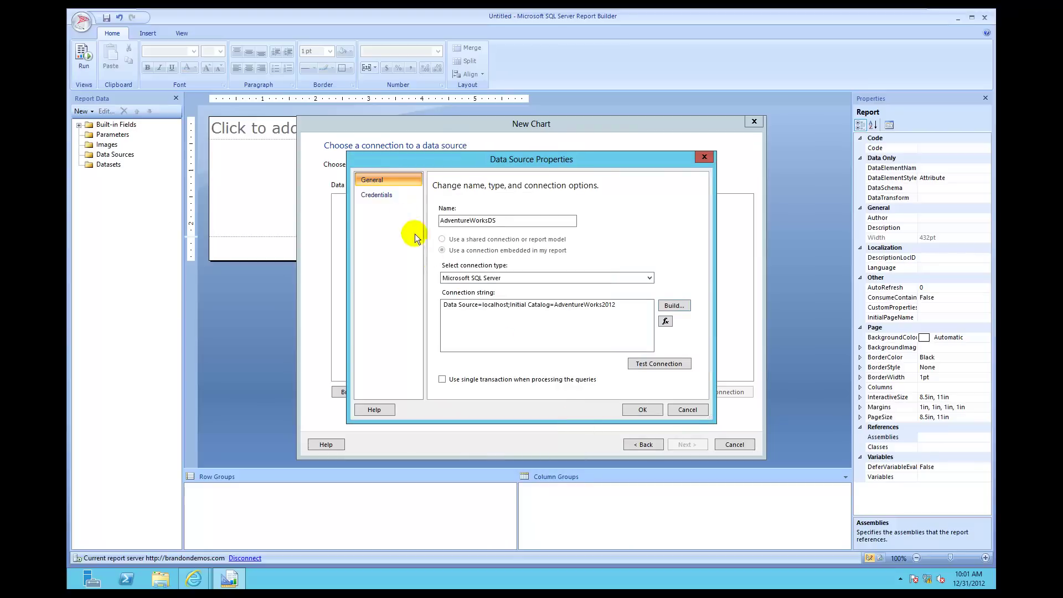
- Give AdventureWorksDS a stored user name and password used as Windows credentials, then edit the query as text
left_click(385, 198)
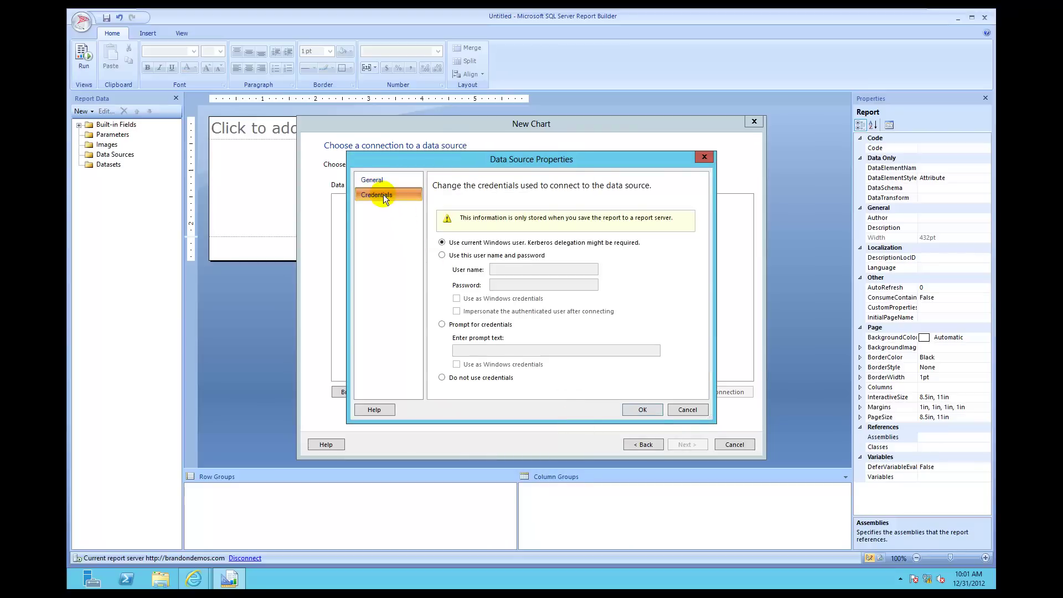
left_click(442, 256)
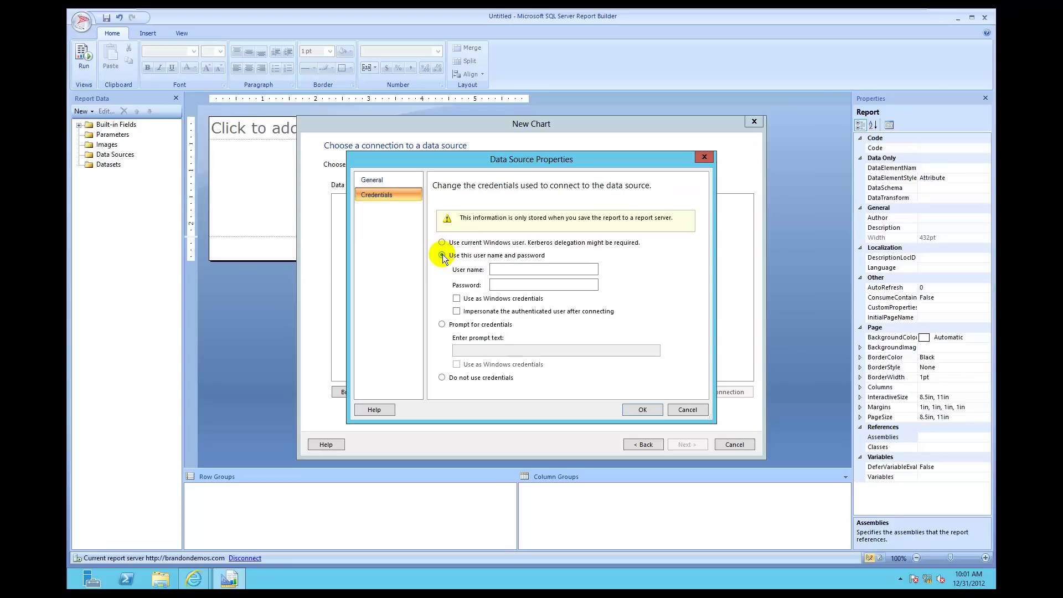
left_click(457, 299)
left_click(501, 267)
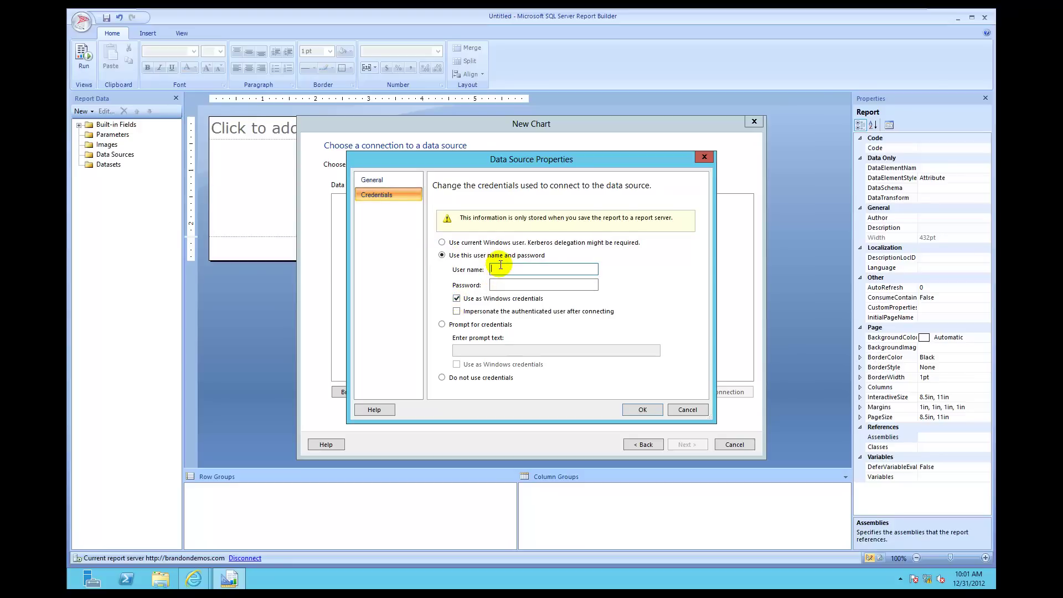
type("brandondemos.com\\BIMAN")
key("Tab")
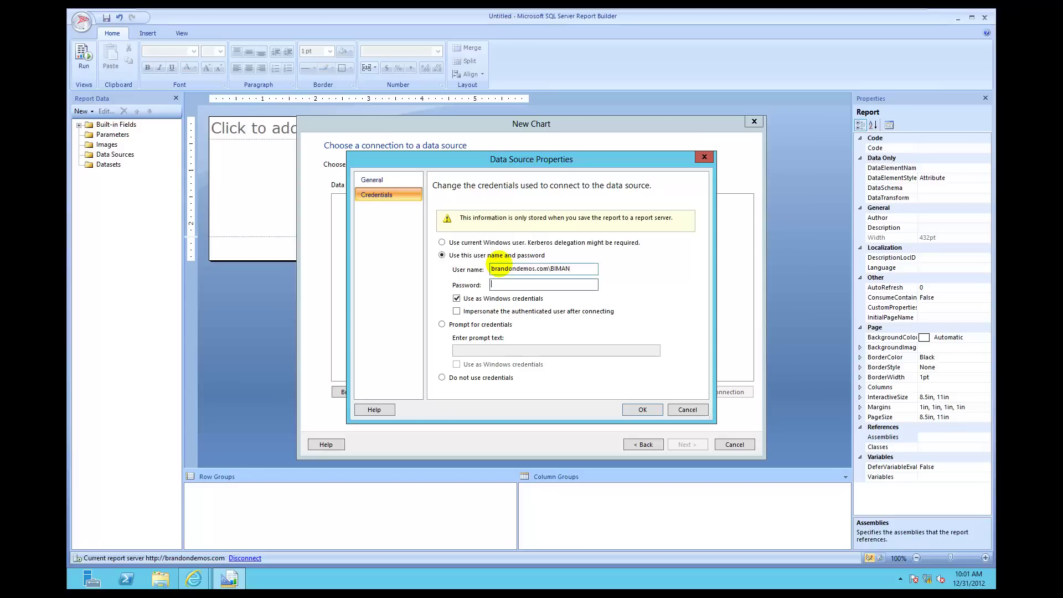
type("••••••••")
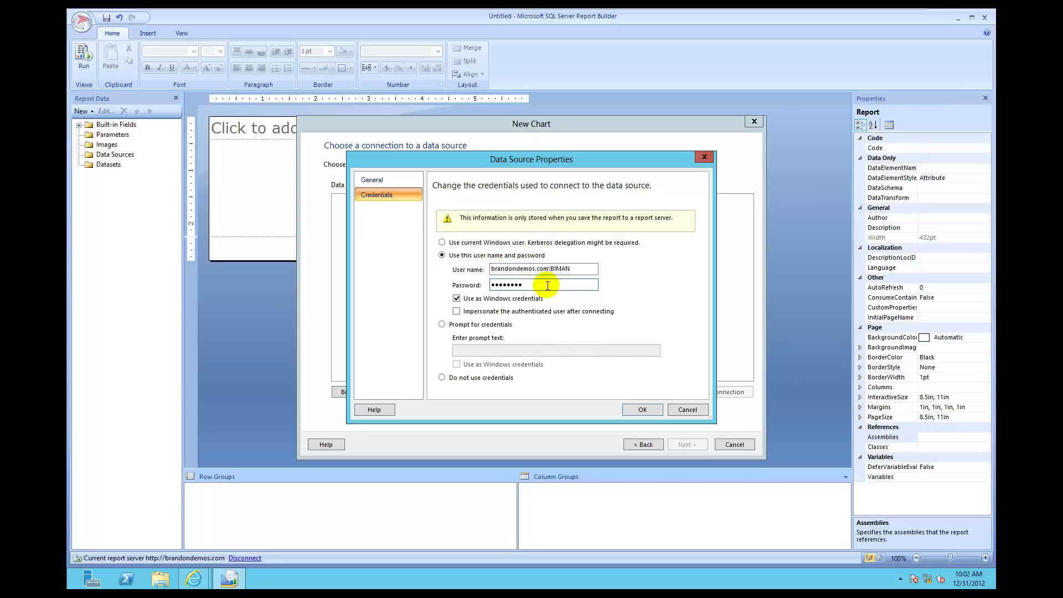
left_click(640, 409)
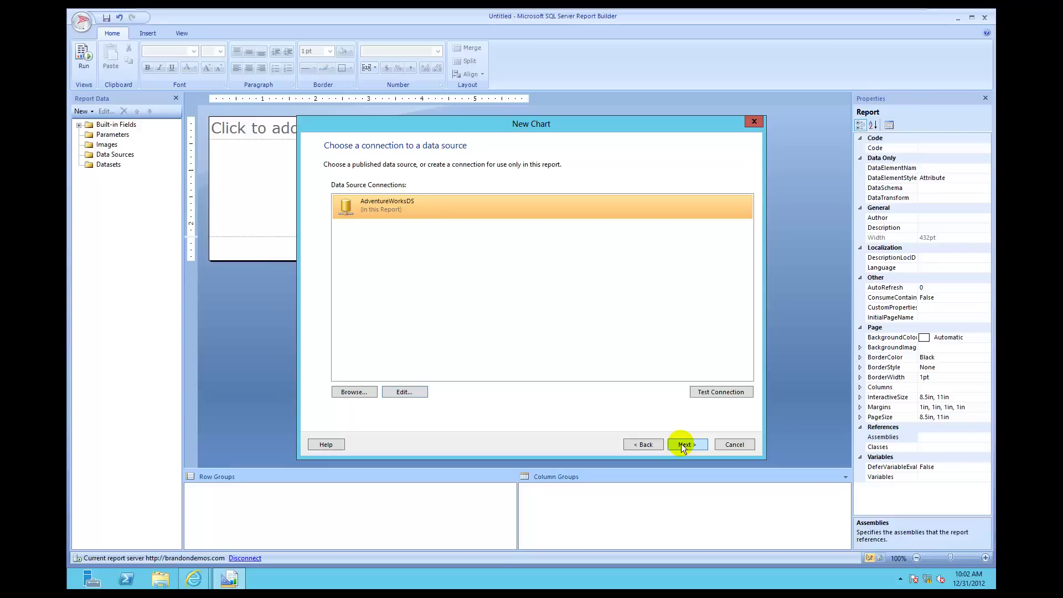
left_click(681, 444)
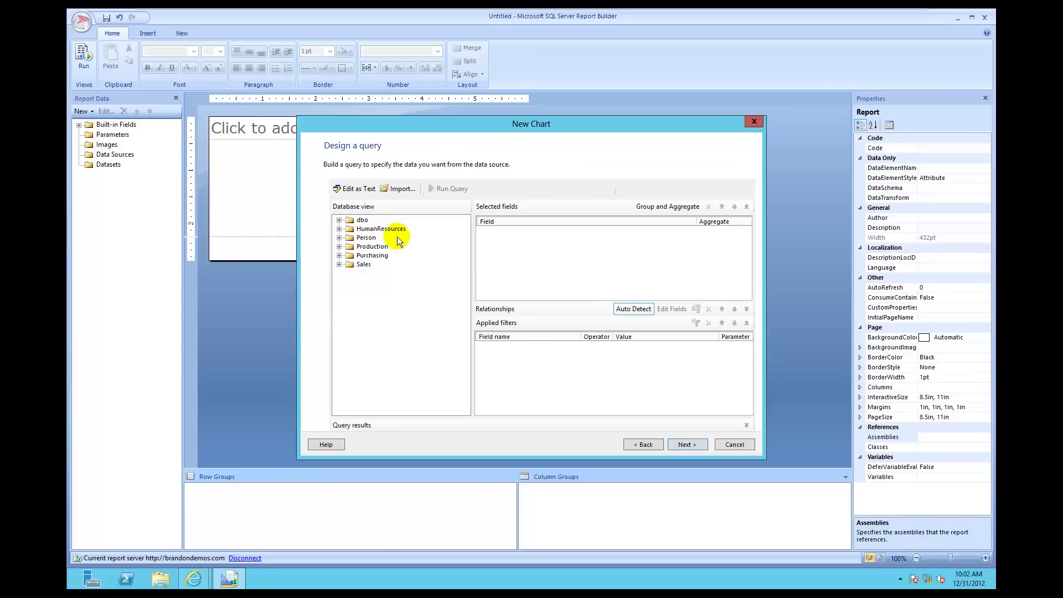
left_click(359, 189)
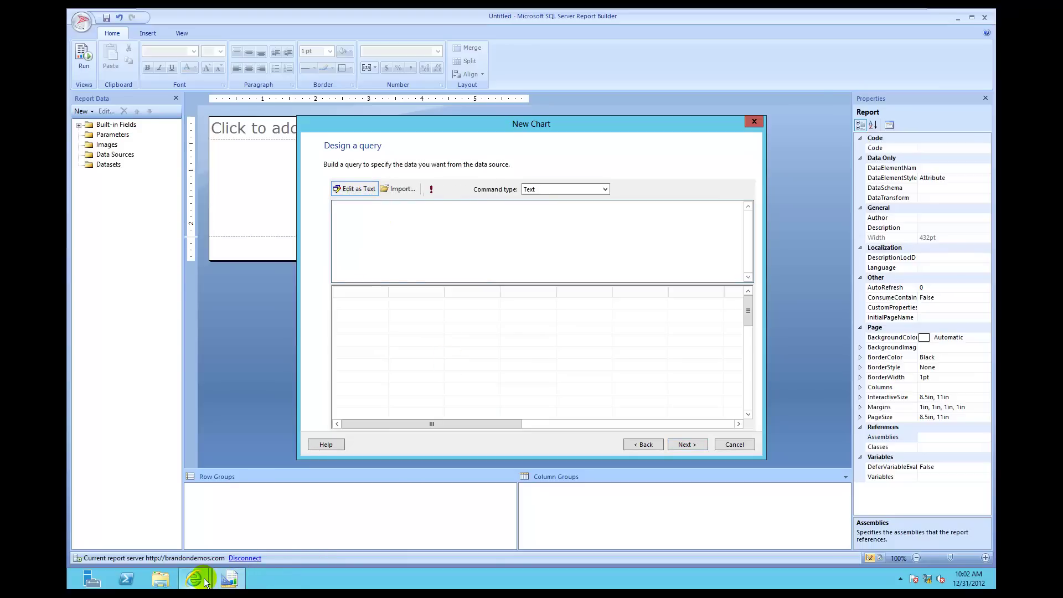
- Copy the tutorial's sample SalesDate and Sales SQL query, allowing clipboard access
mouse_move(204, 582)
left_click(247, 540)
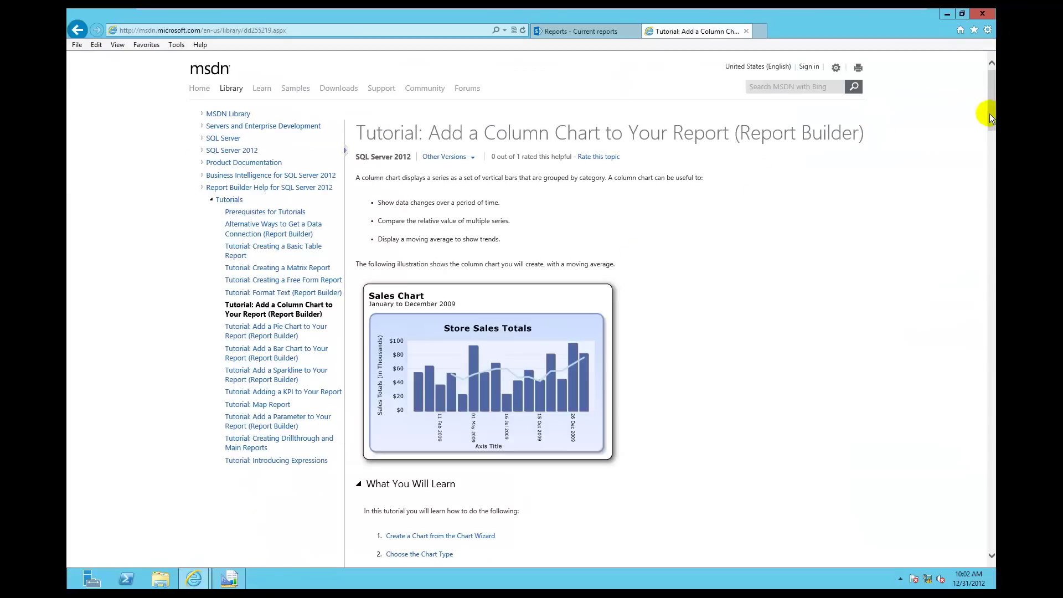
left_click_drag(991, 120, 991, 238)
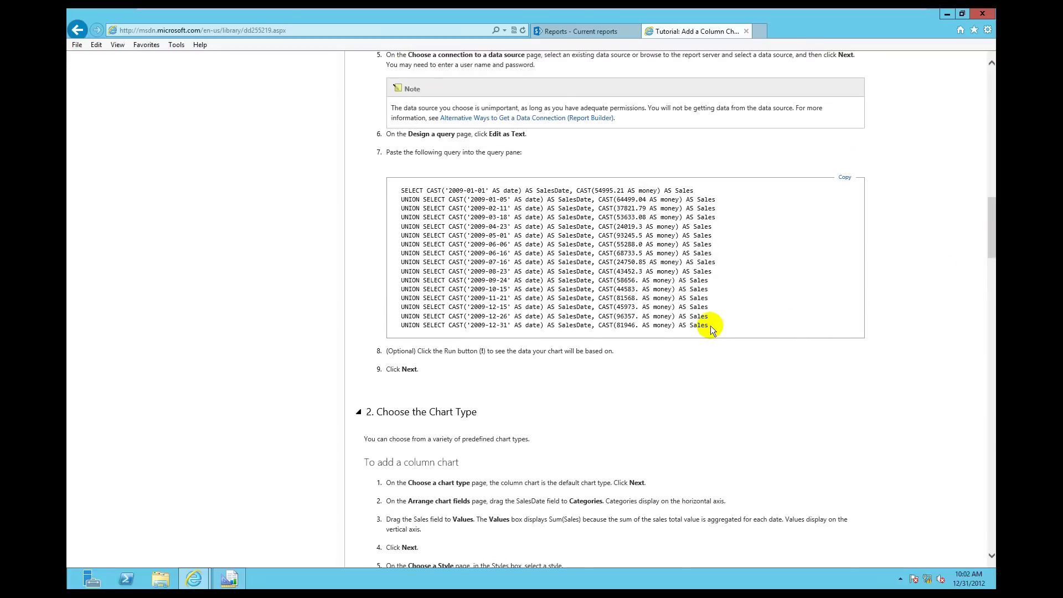
left_click_drag(709, 325, 379, 186)
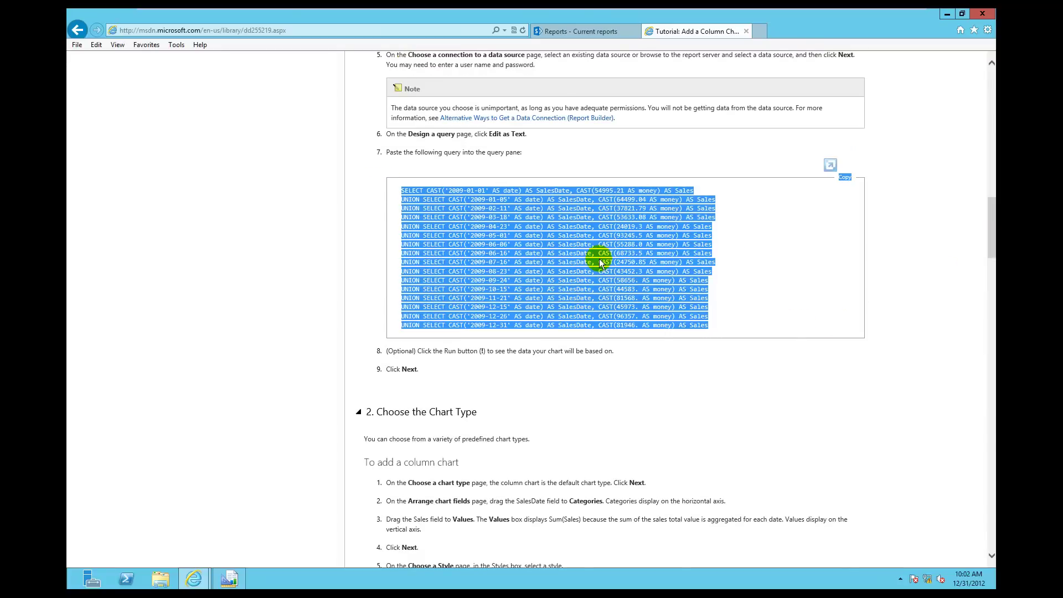
left_click(641, 288)
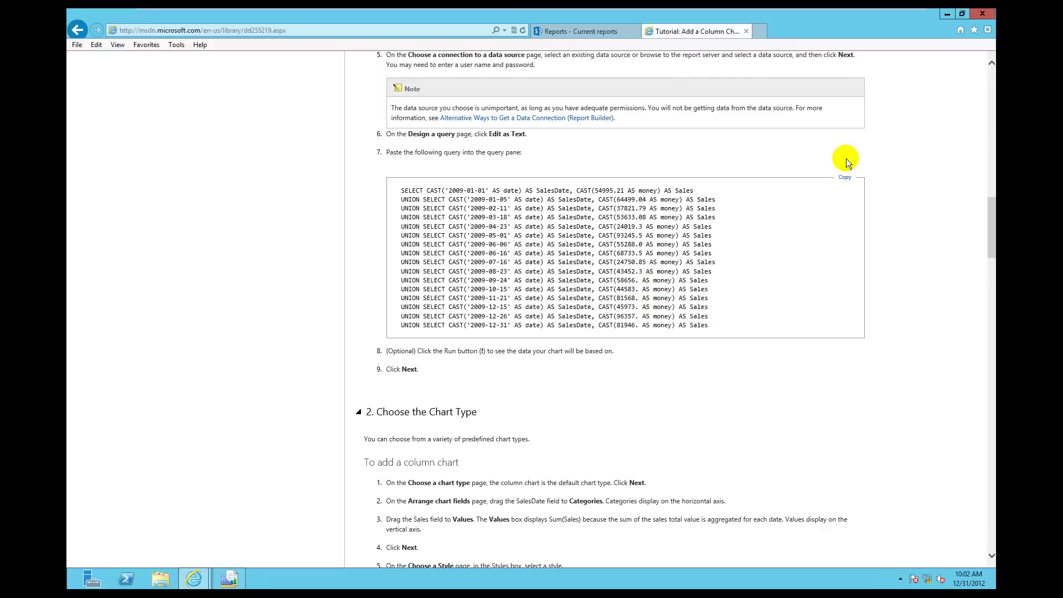
left_click(844, 177)
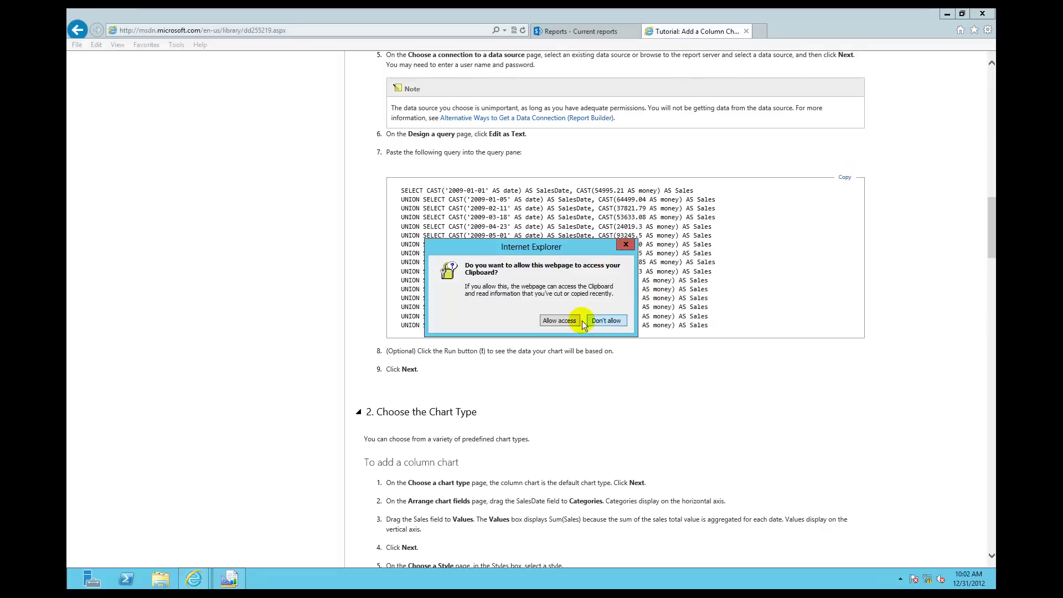
left_click(576, 321)
left_click(573, 31)
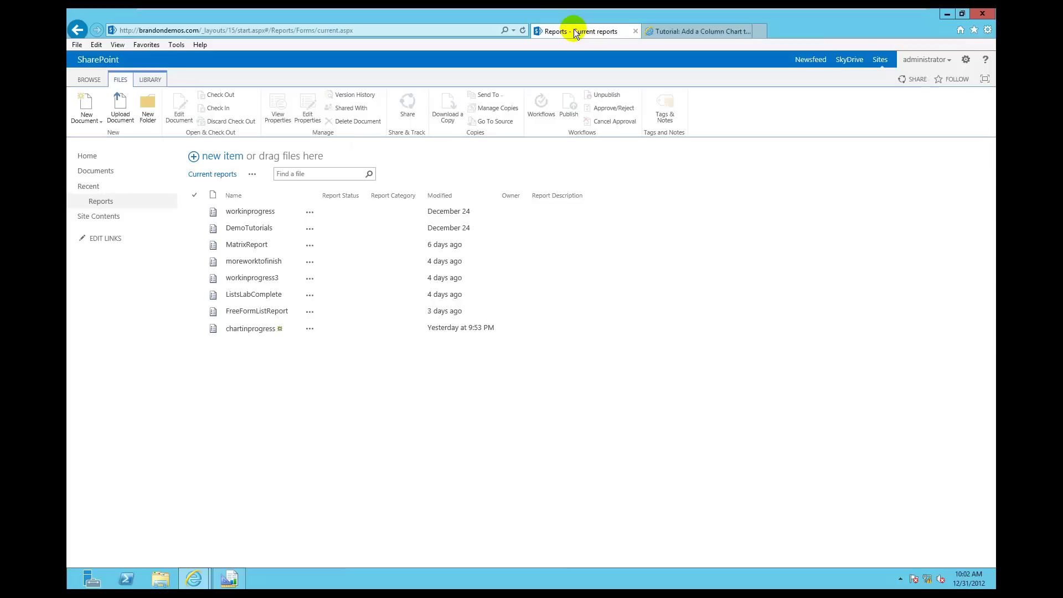
- Paste the sample sales query into the query pane and run it to preview the rows
left_click(231, 580)
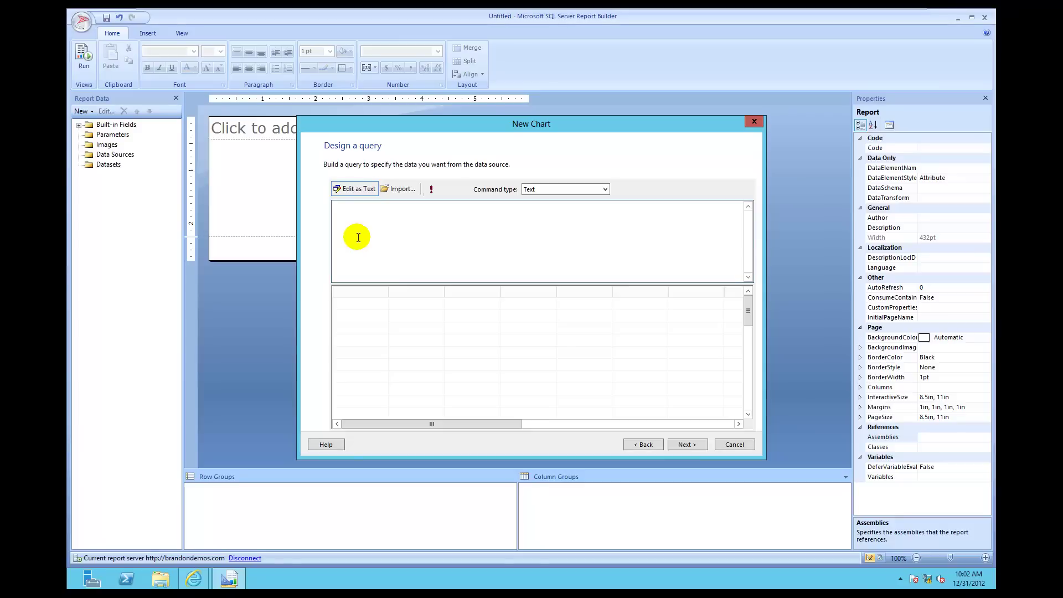
key("ctrl+v")
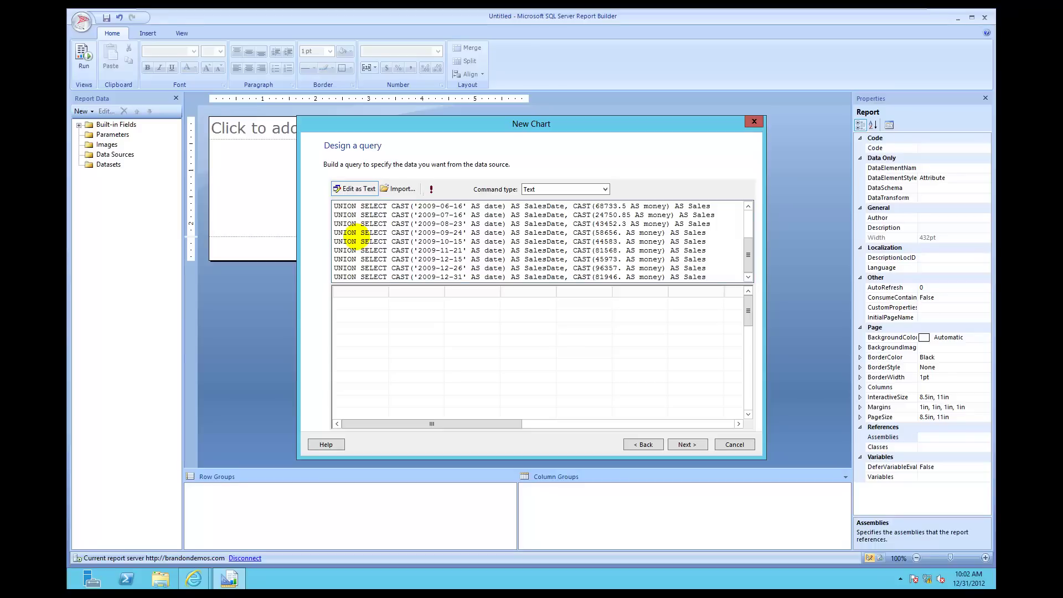
left_click(433, 191)
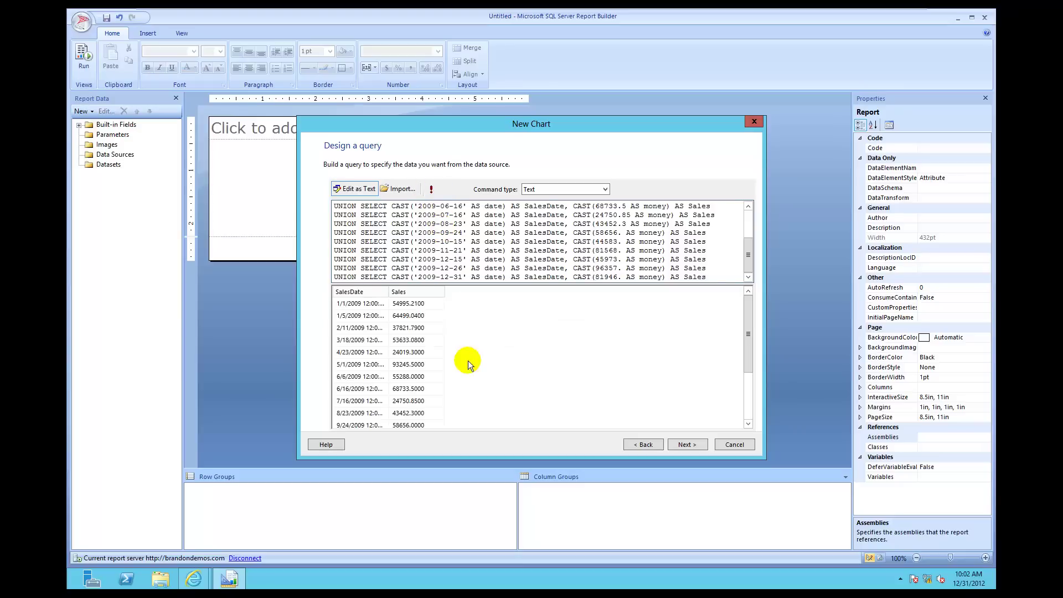
- Advance the wizard to the chart type page with Column selected
left_click(683, 444)
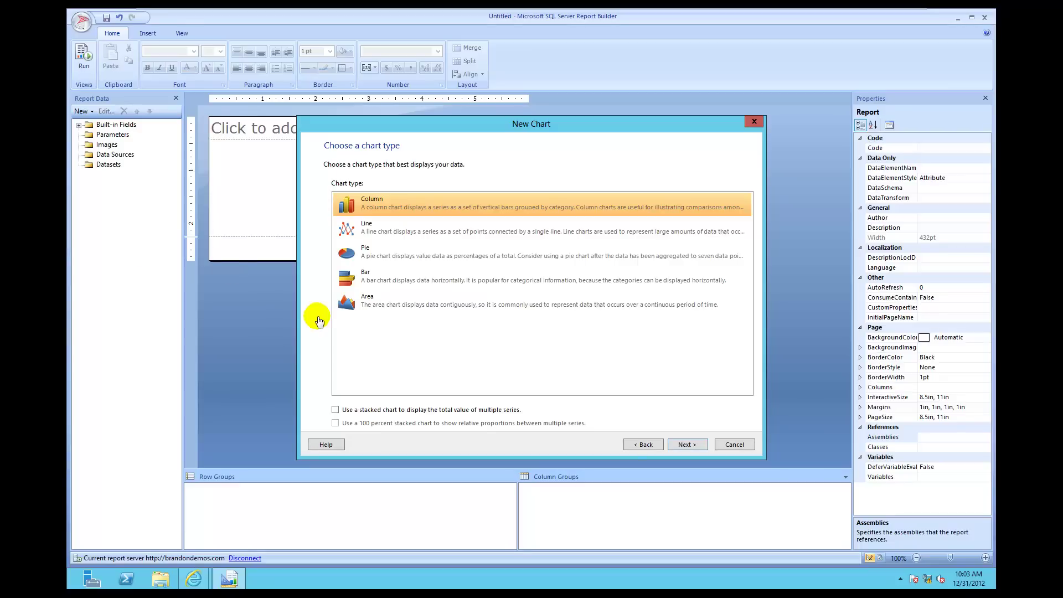
- Accept the Column chart, then place SalesDate under Categories and Sales under Values
left_click(688, 443)
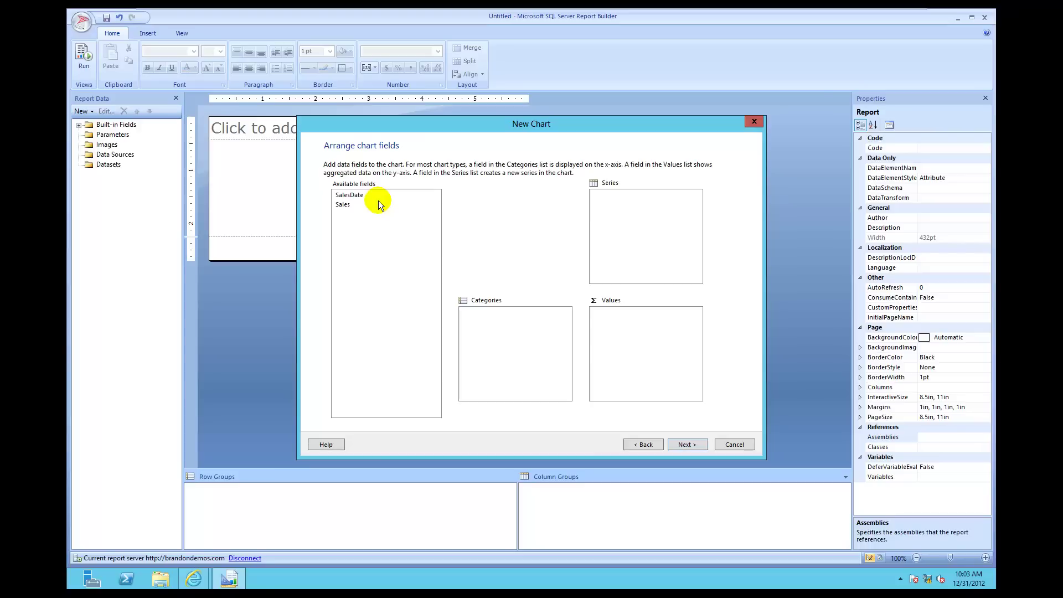
left_click(361, 195)
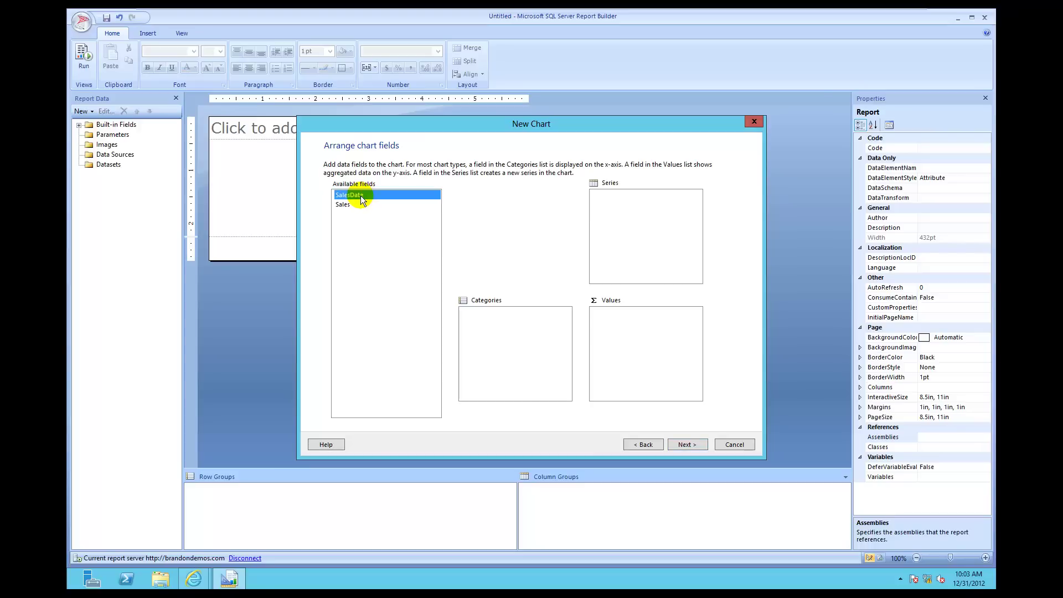
left_click_drag(360, 195, 484, 337)
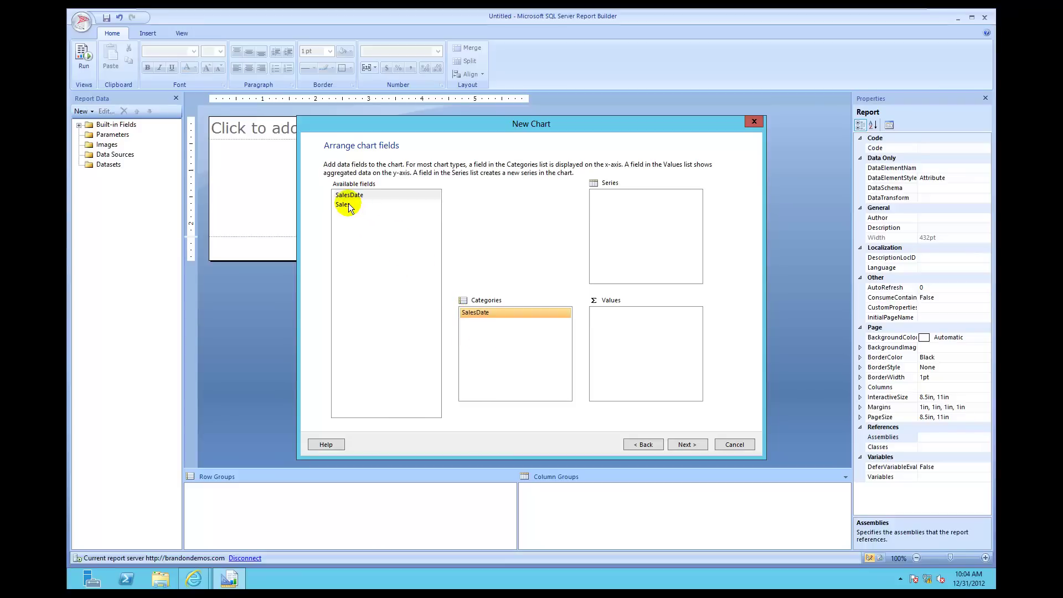
left_click_drag(349, 208, 670, 354)
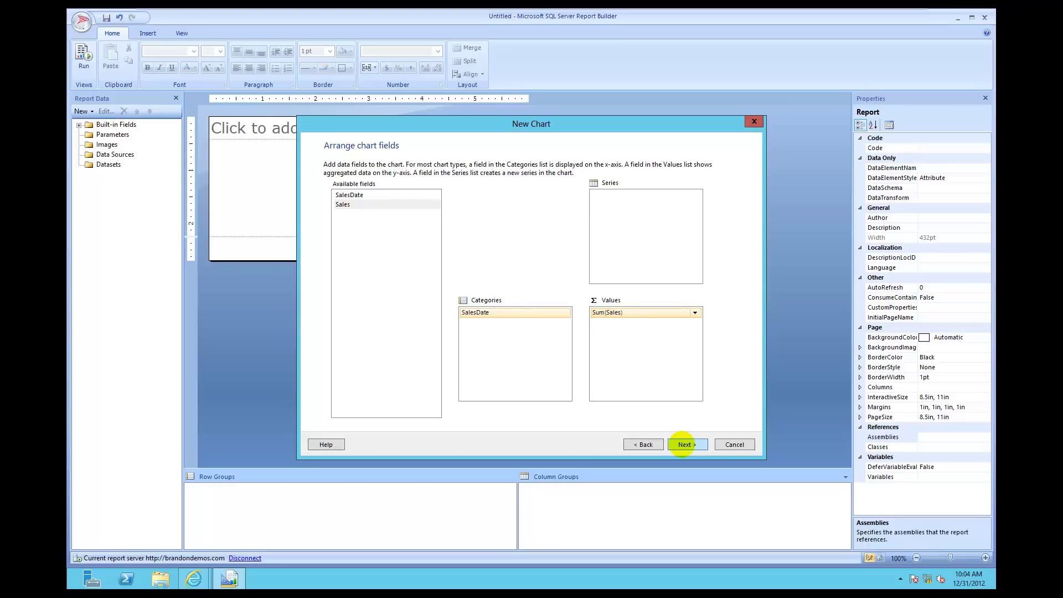
- Keep the Ocean chart style and finish the wizard to place the chart
left_click(681, 444)
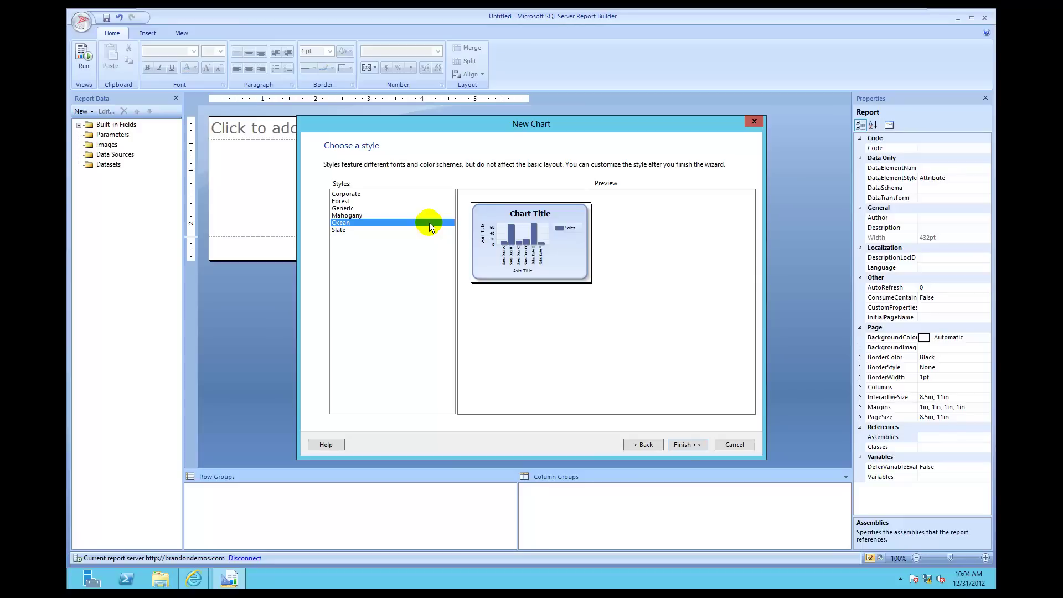
left_click(686, 443)
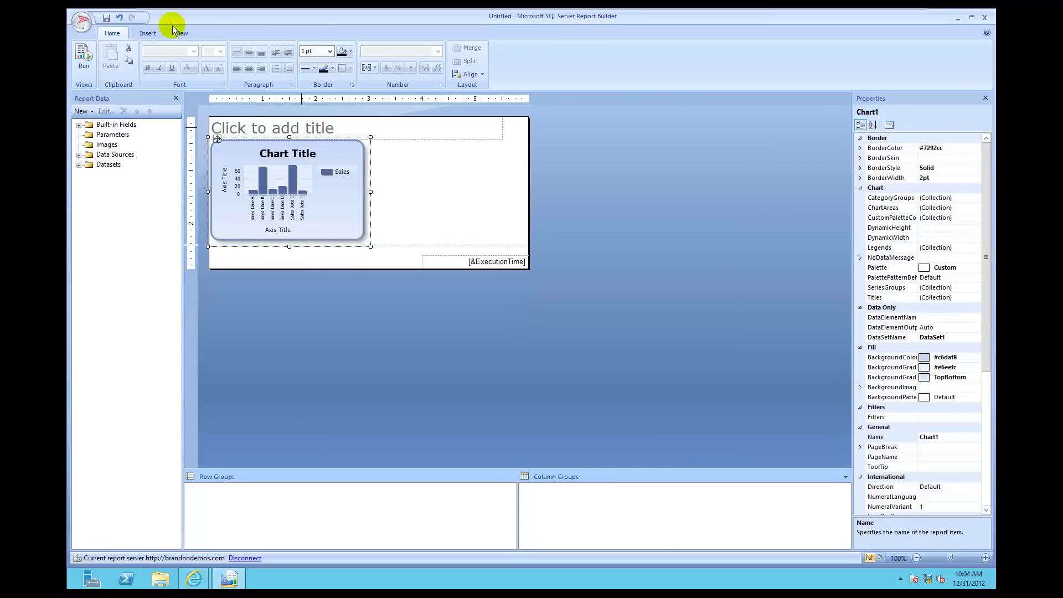
left_click(83, 61)
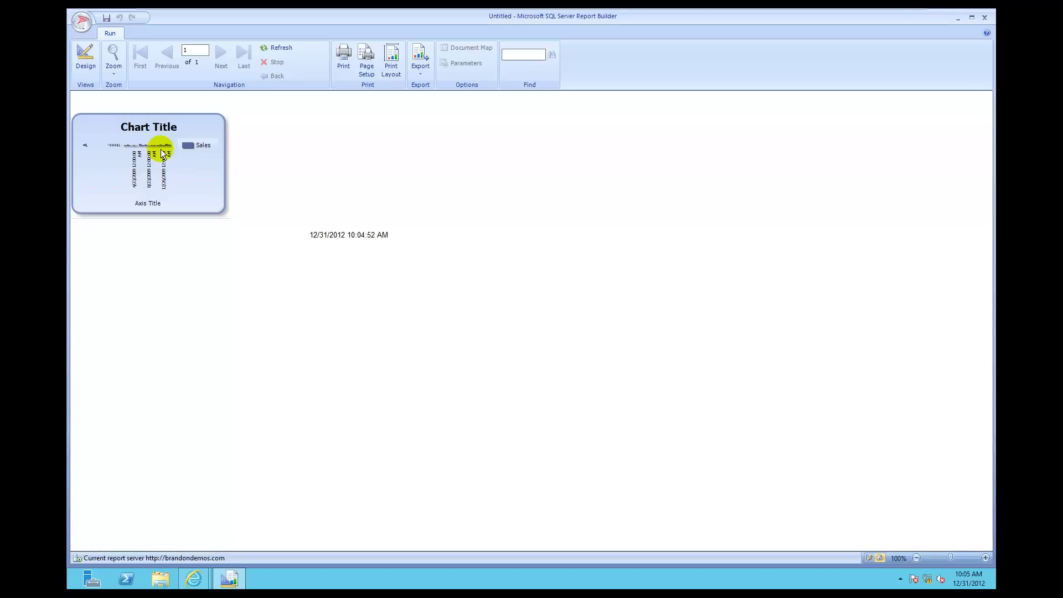
left_click(80, 67)
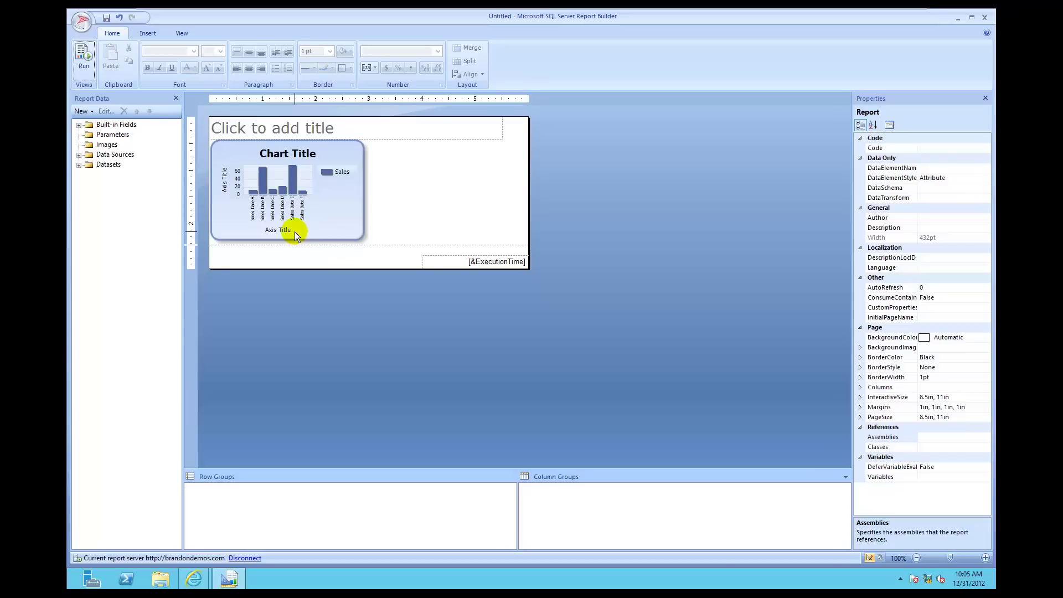
- Select the chart's horizontal axis and give its labels the Date number format ("d")
left_click(292, 215)
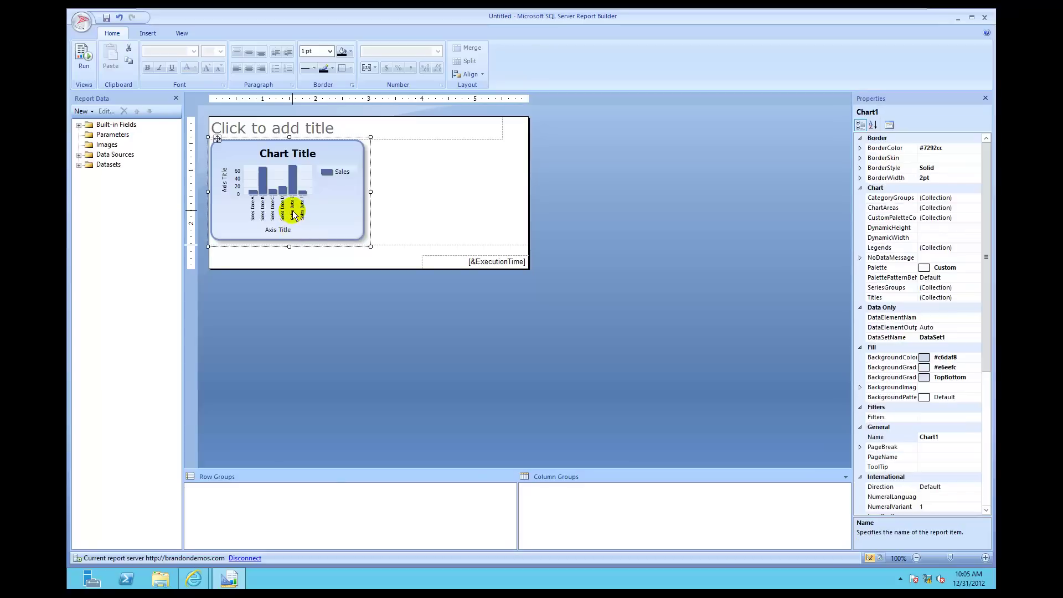
left_click(293, 215)
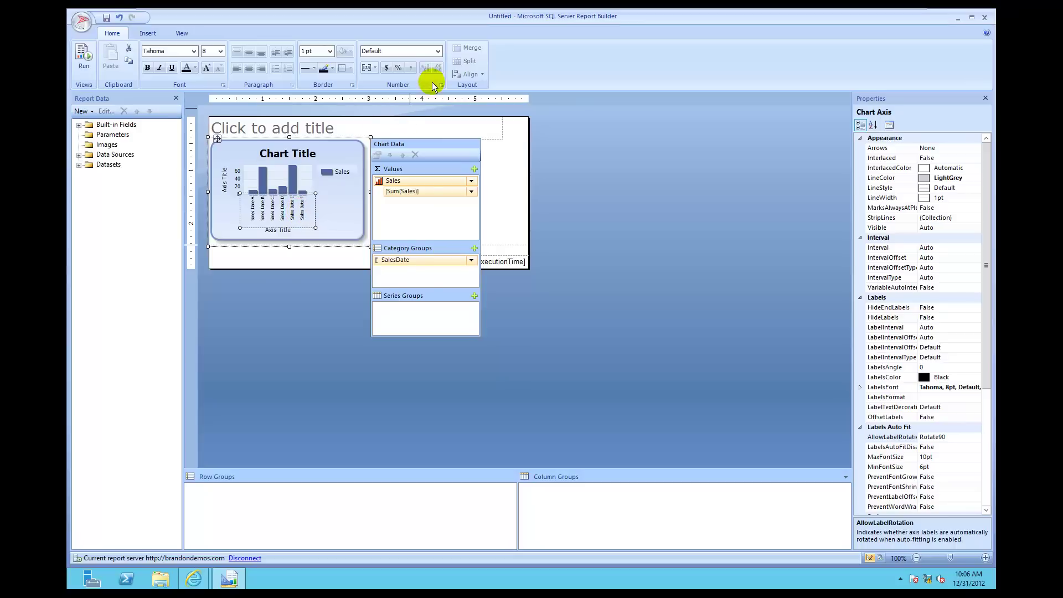
left_click(438, 51)
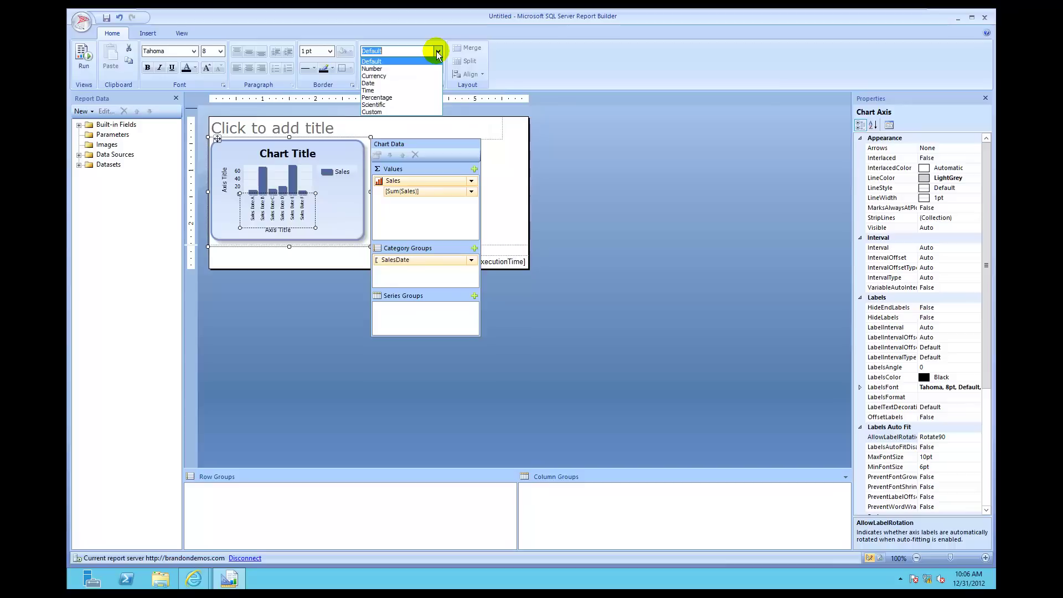
left_click(427, 83)
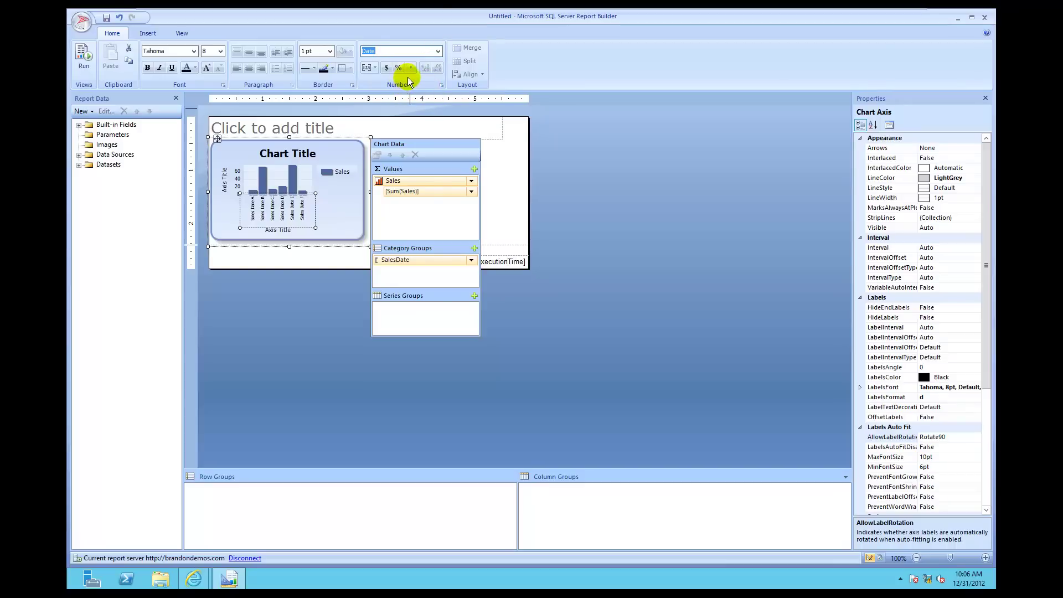
- Apply the '31 January, 2000' (d MMMM, yyyy) date style to the horizontal axis labels
left_click(441, 85)
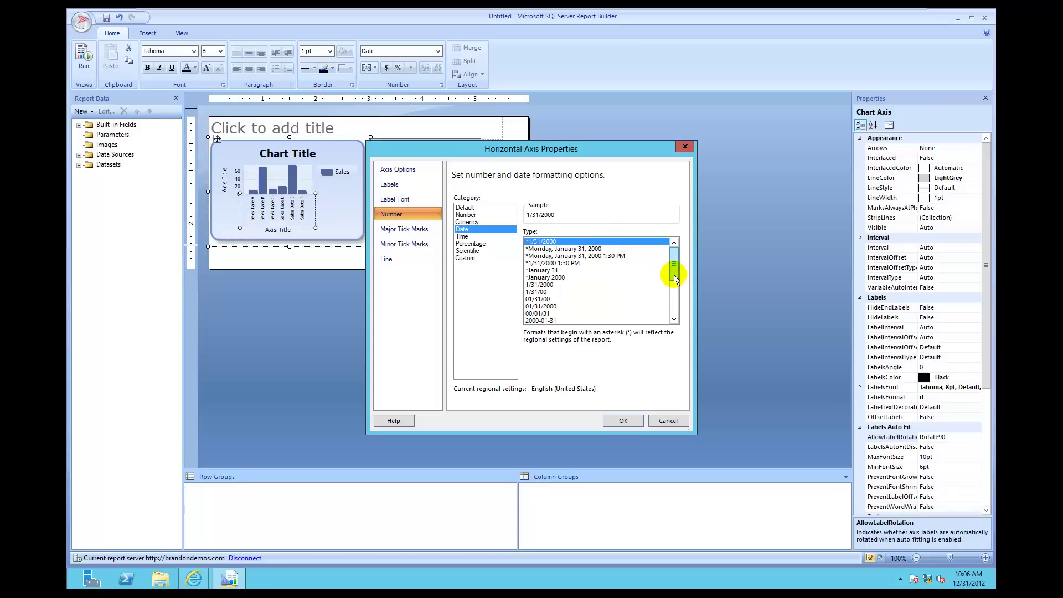
left_click_drag(673, 275, 675, 298)
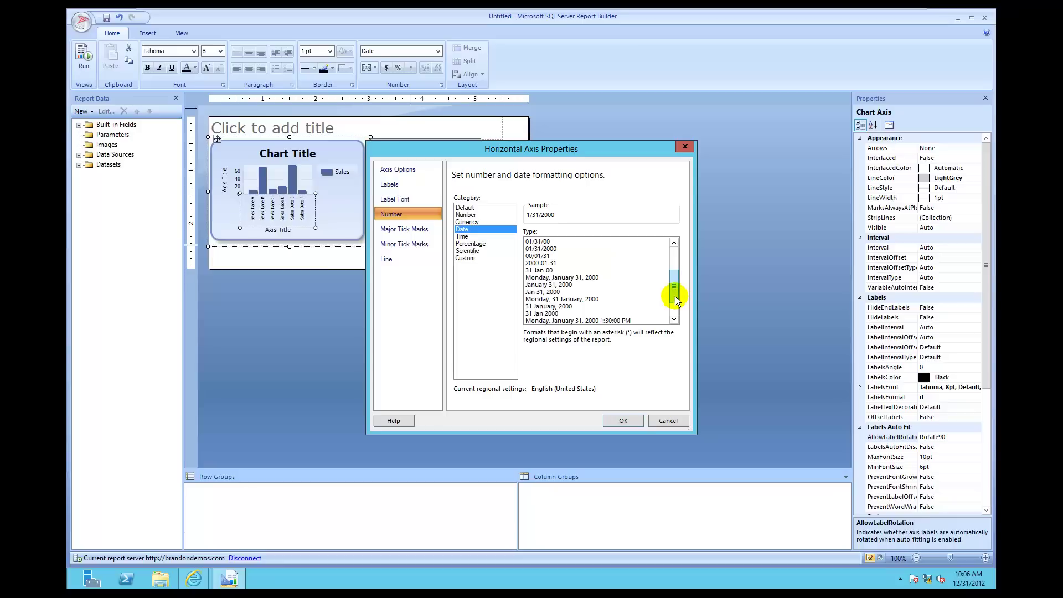
left_click(570, 307)
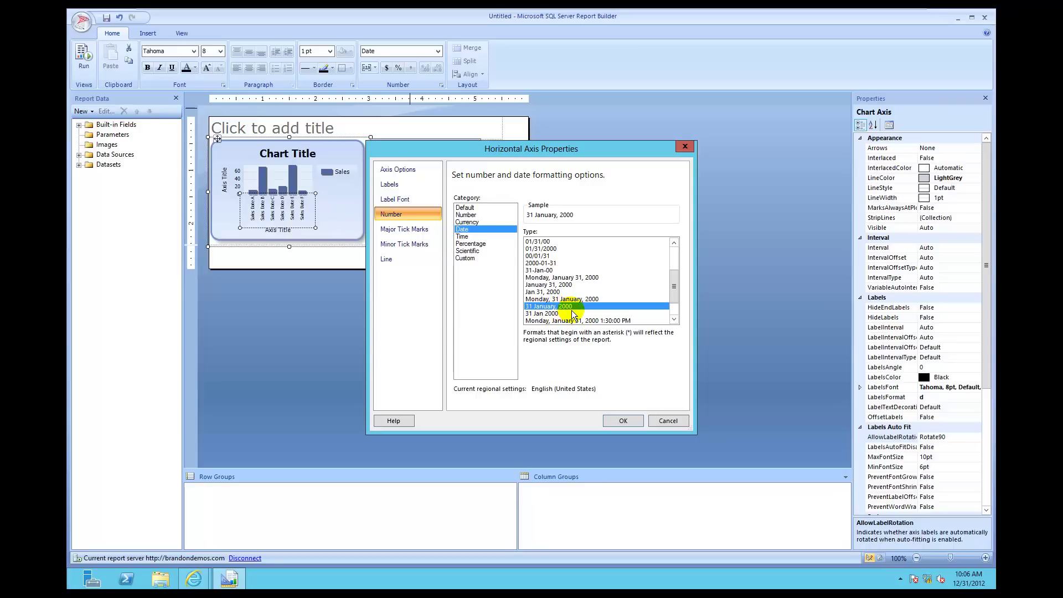
left_click(629, 418)
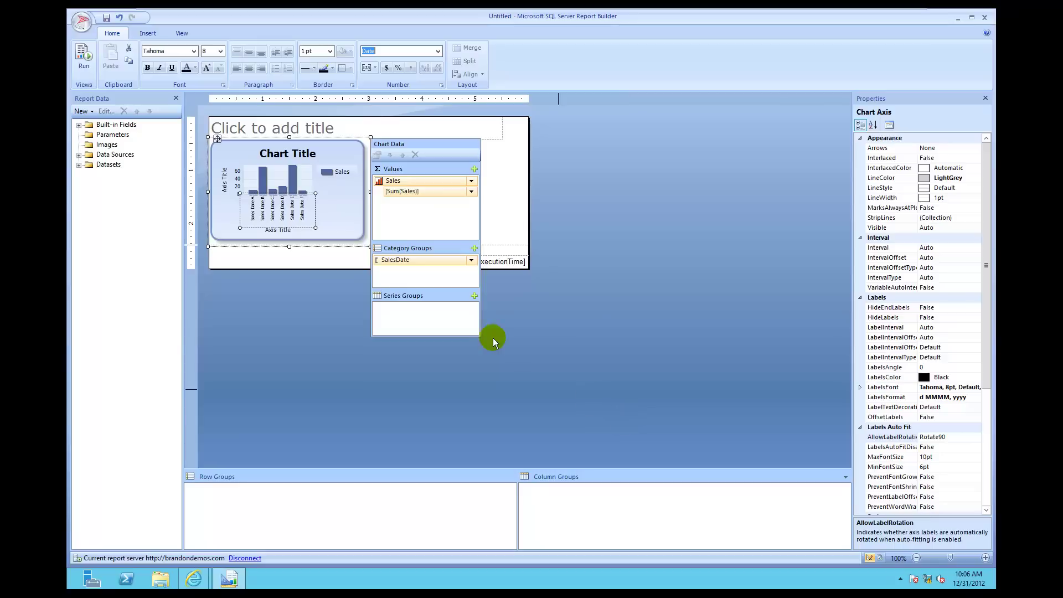
- Check the Number page of Horizontal Axis Properties and keep the long date format
right_click(299, 222)
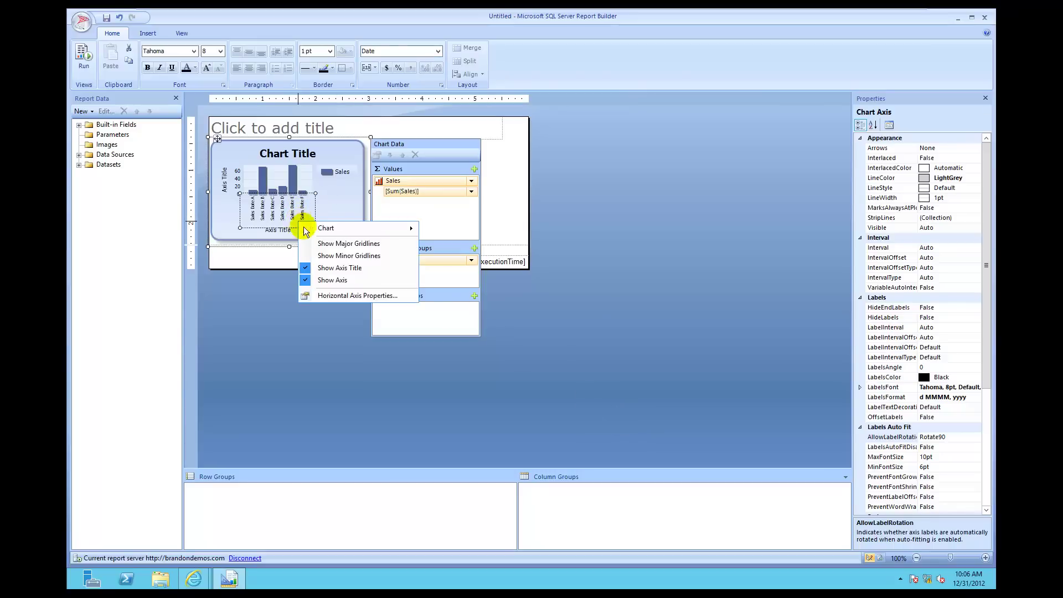
left_click(340, 296)
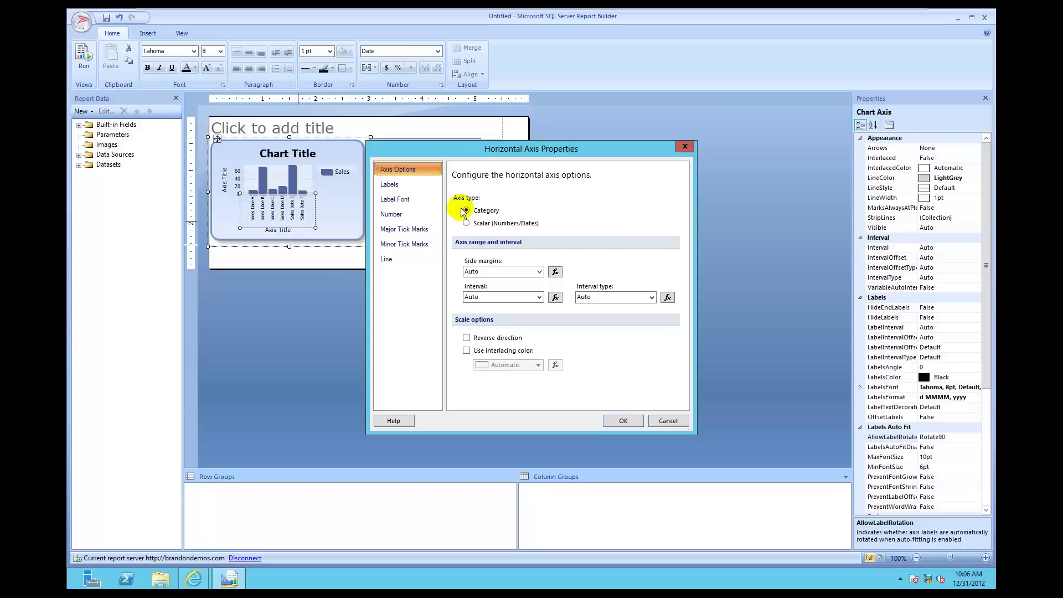
left_click(404, 216)
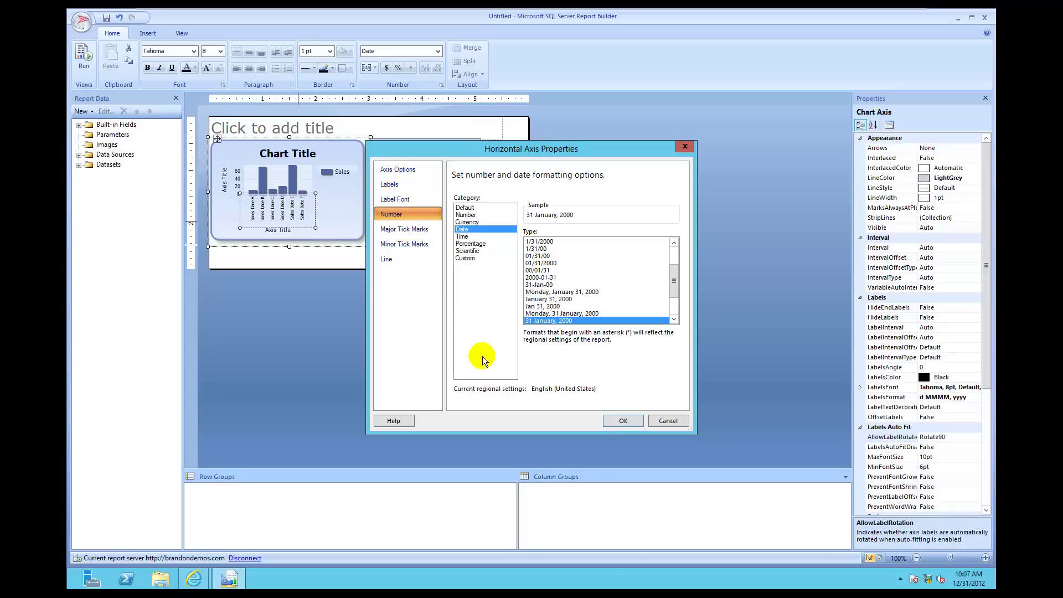
left_click(619, 421)
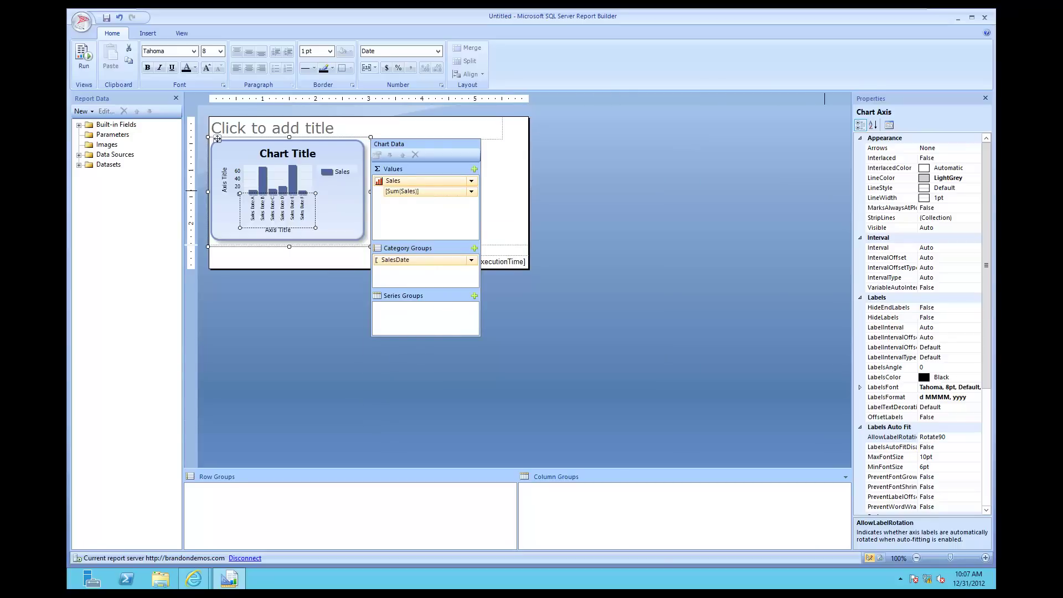
left_click(637, 336)
left_click(229, 372)
left_click(335, 301)
left_click(352, 227)
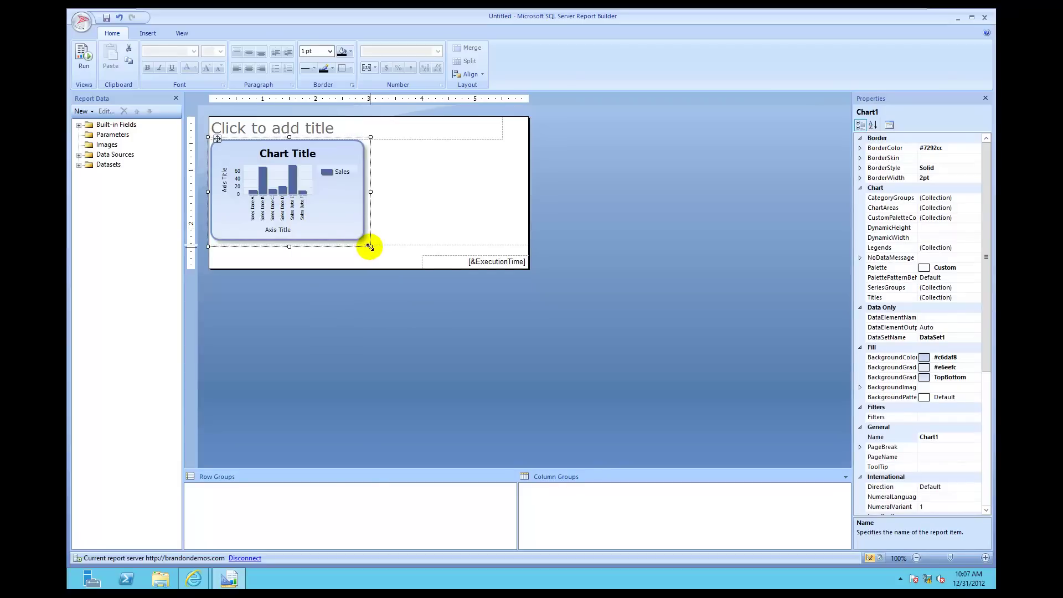
- Enlarge the Sales column chart toward the lower right to span most of the page
left_click_drag(369, 245, 636, 470)
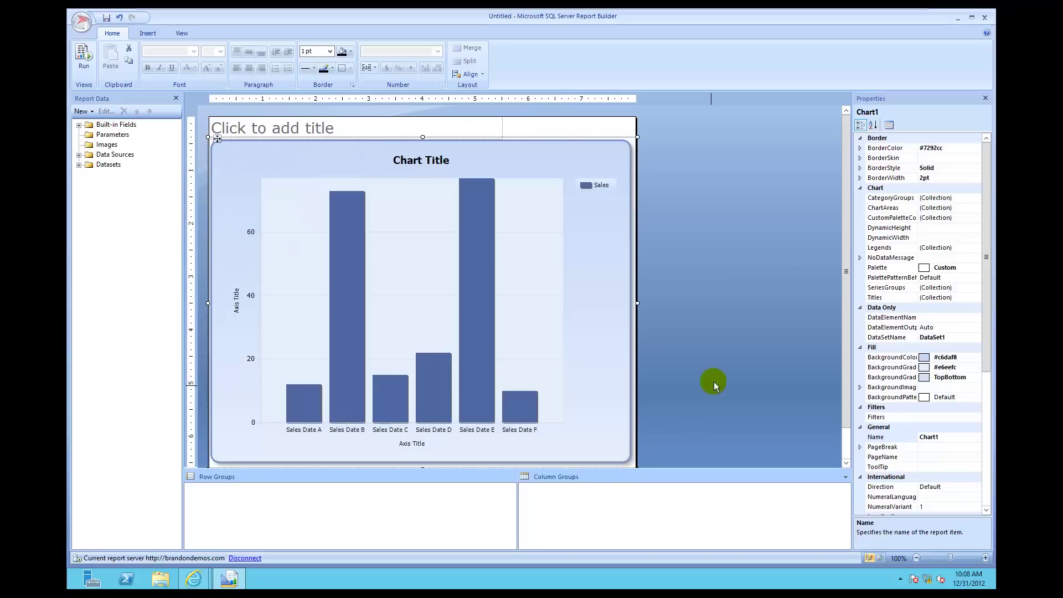
left_click_drag(847, 224, 848, 267)
left_click(593, 311)
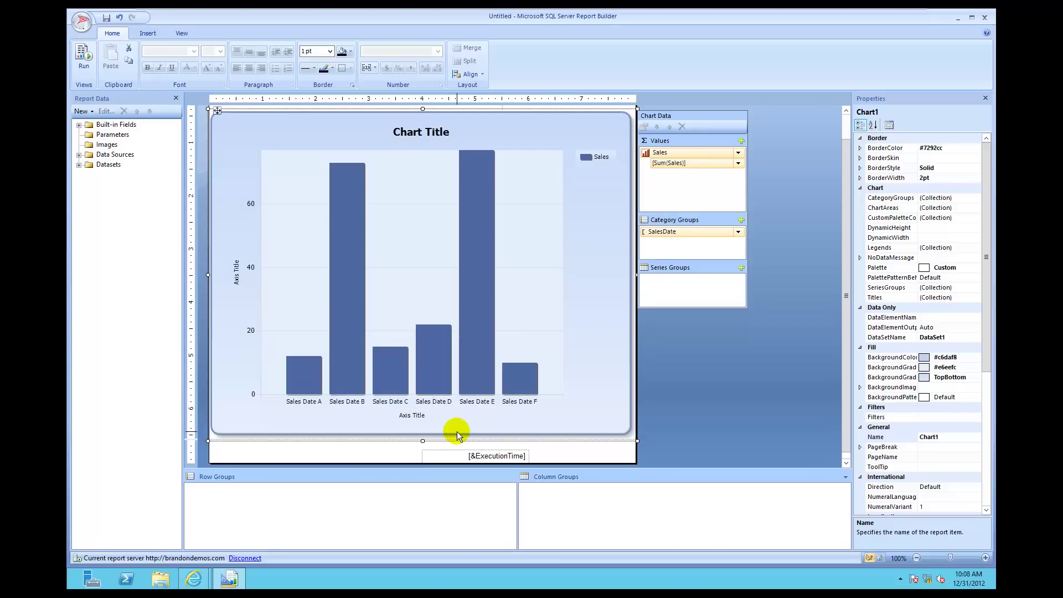
- Open Horizontal Axis Properties from the axis labels, showing the Axis Options page
left_click(479, 403)
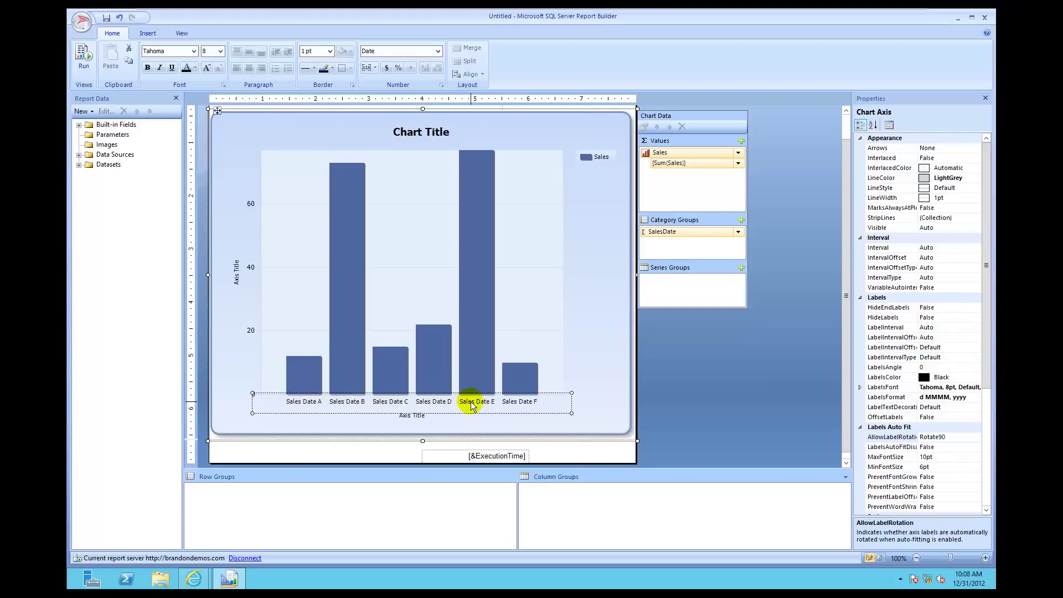
right_click(430, 408)
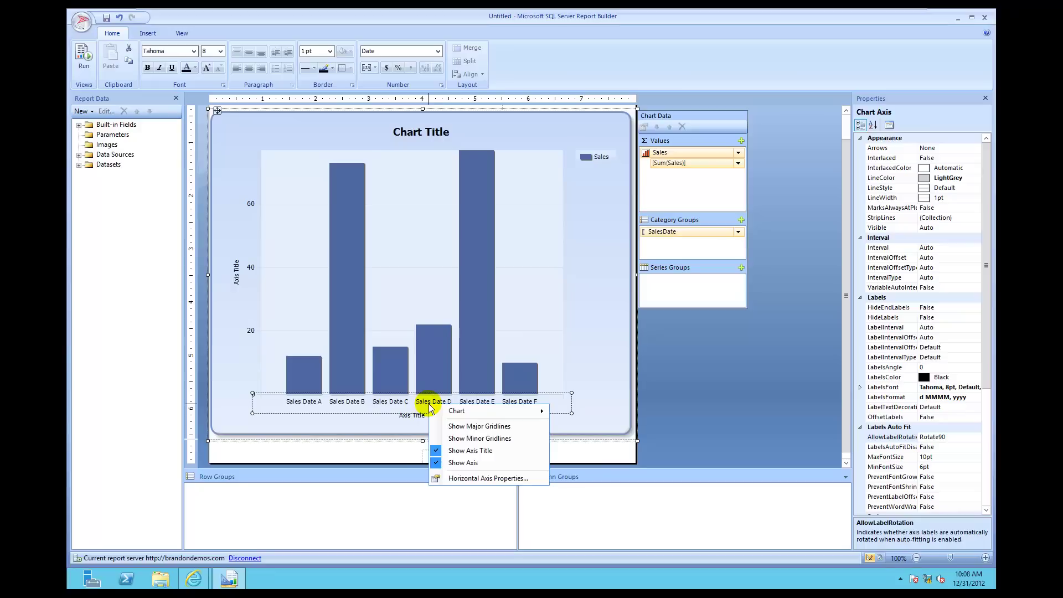
left_click(475, 480)
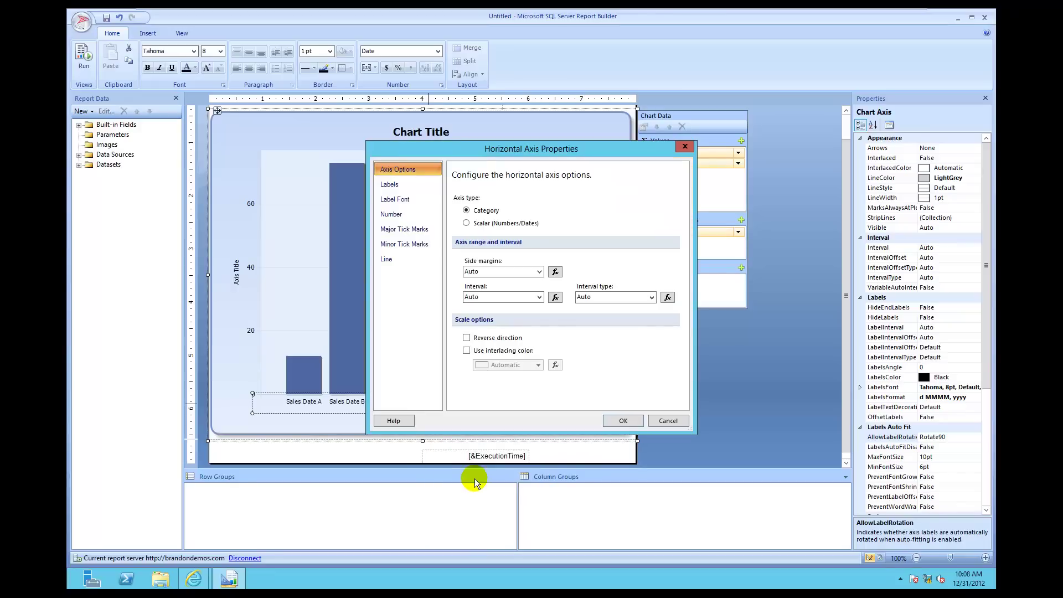